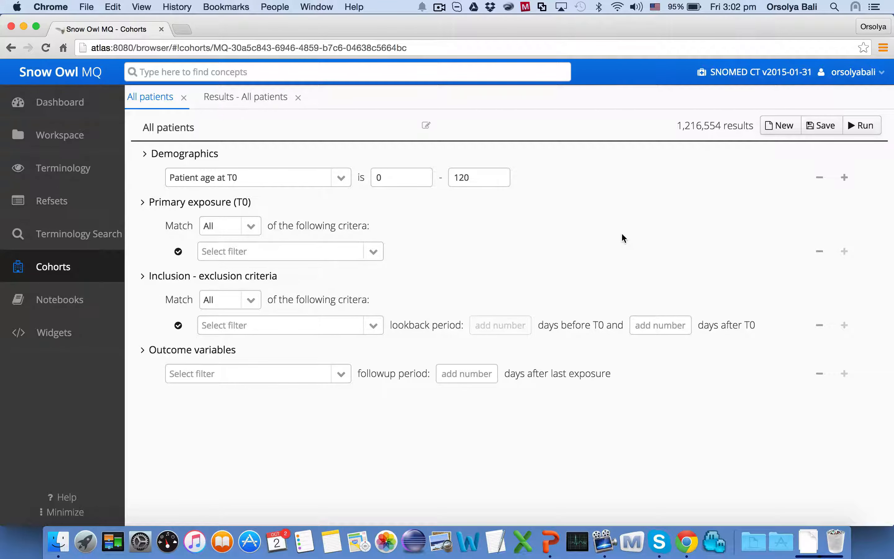
Open the profile of the first patient listed in the All patients cohort results.
click(249, 99)
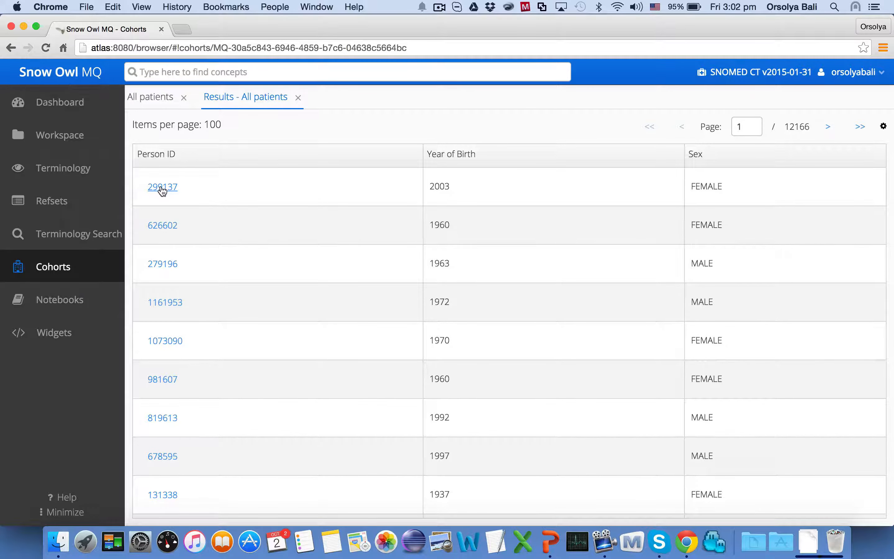
click(163, 186)
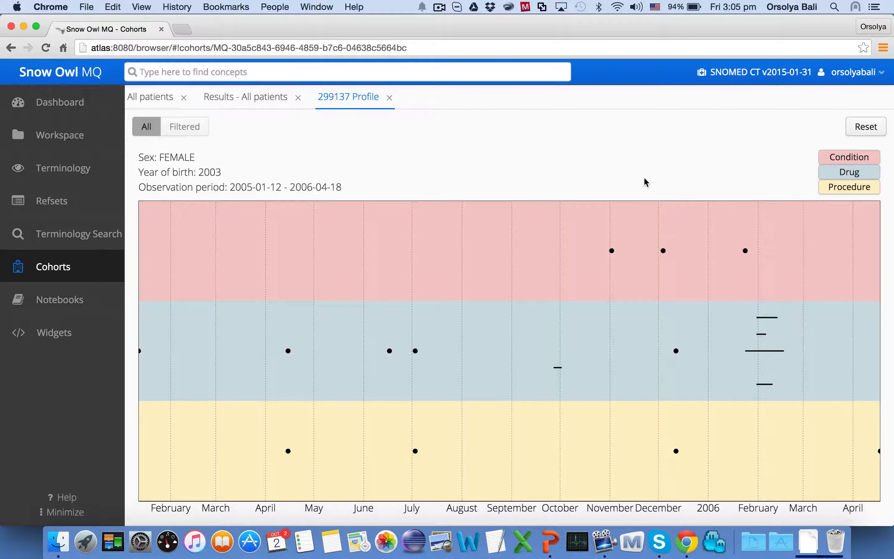
Examine the condition, drug and procedure events on the patient's timeline, including the details of the latest condition.
mouse_move(612, 250)
scroll(613, 272, up, 5)
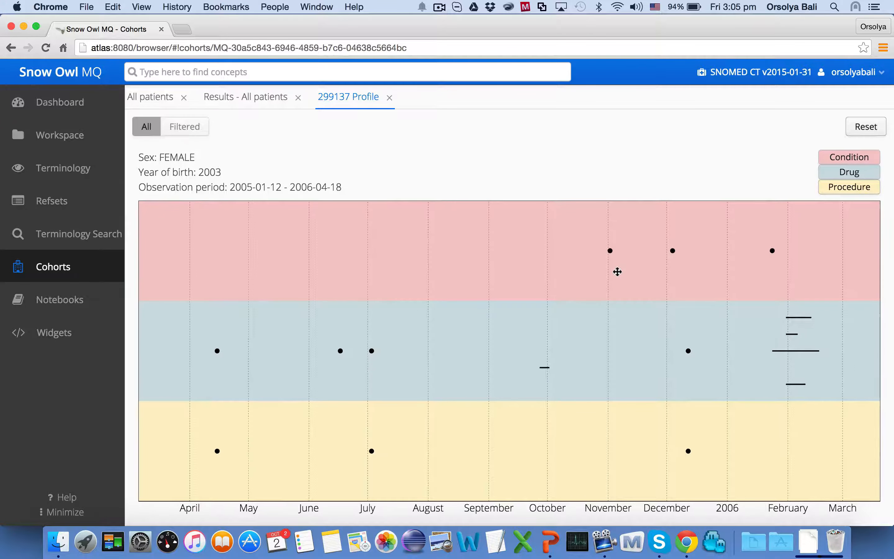
scroll(629, 264, up, 3)
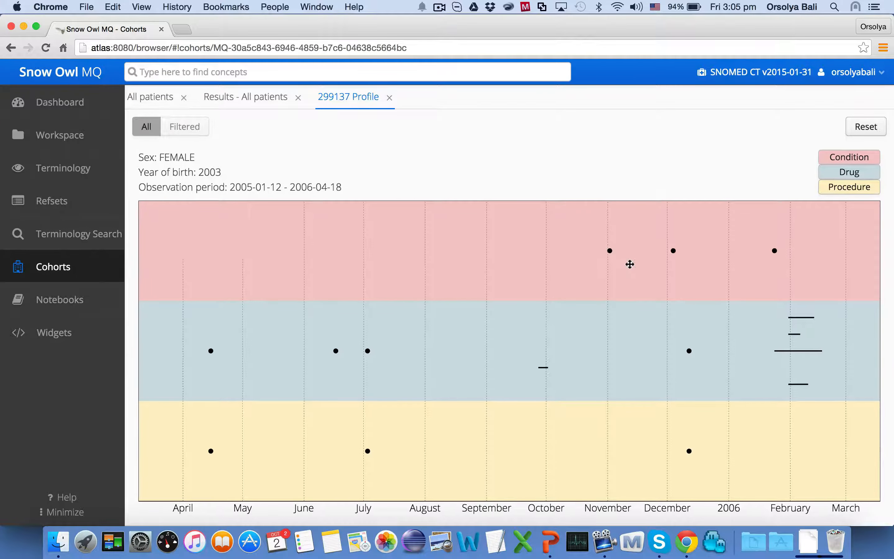
scroll(629, 264, up, 4)
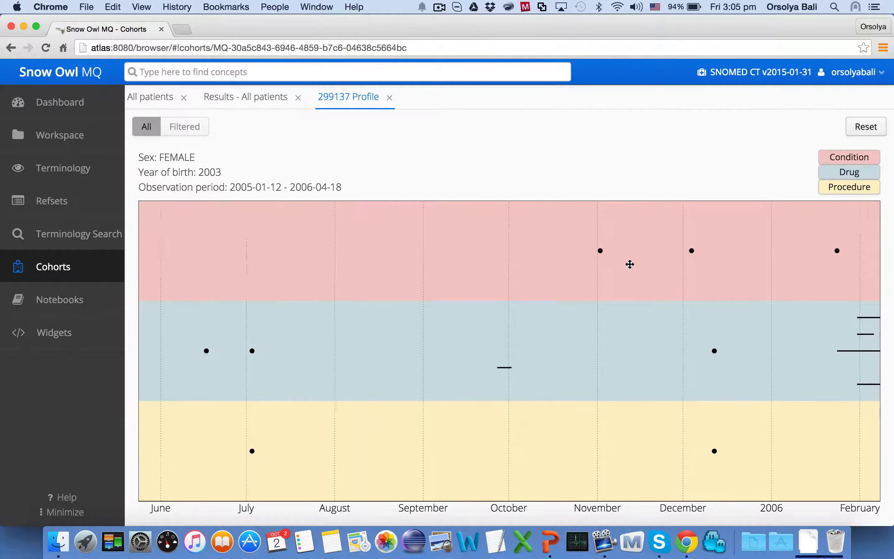
scroll(629, 264, down, 4)
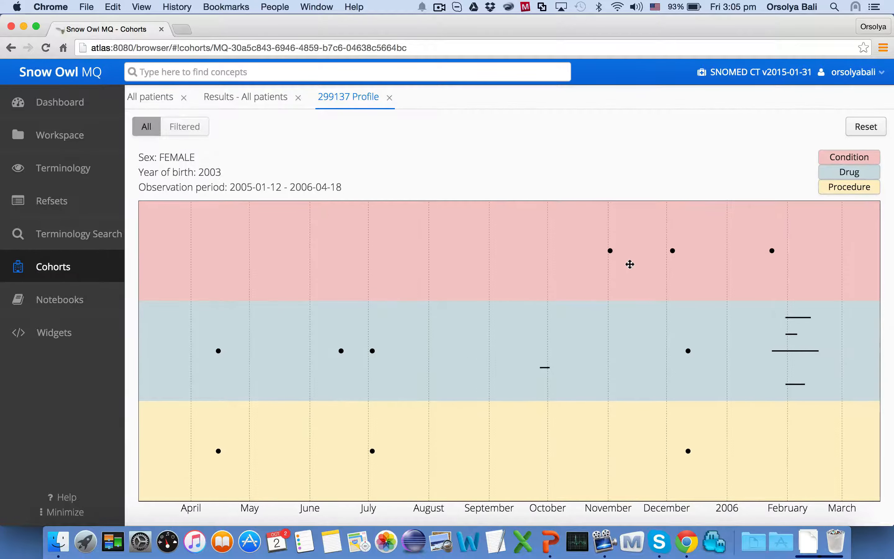
scroll(629, 264, down, 2)
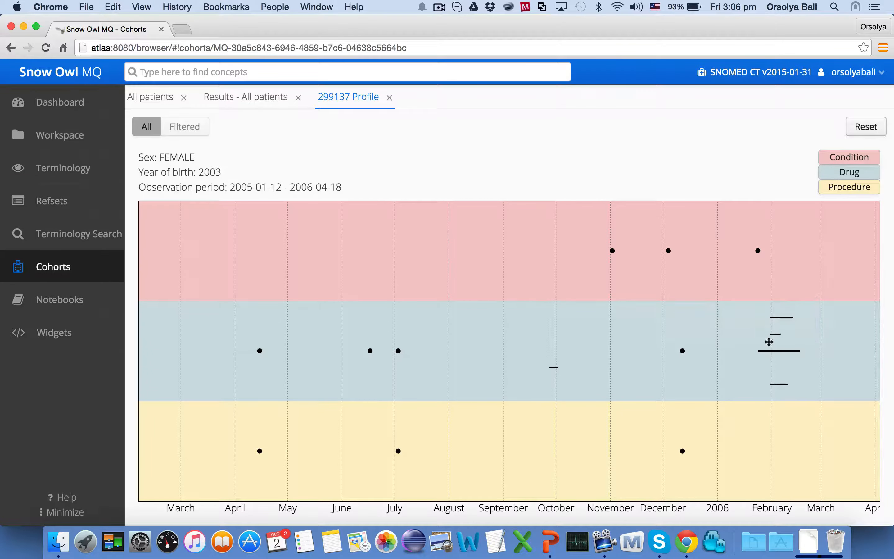
mouse_move(773, 353)
mouse_move(686, 352)
mouse_move(682, 452)
mouse_move(398, 451)
mouse_move(758, 251)
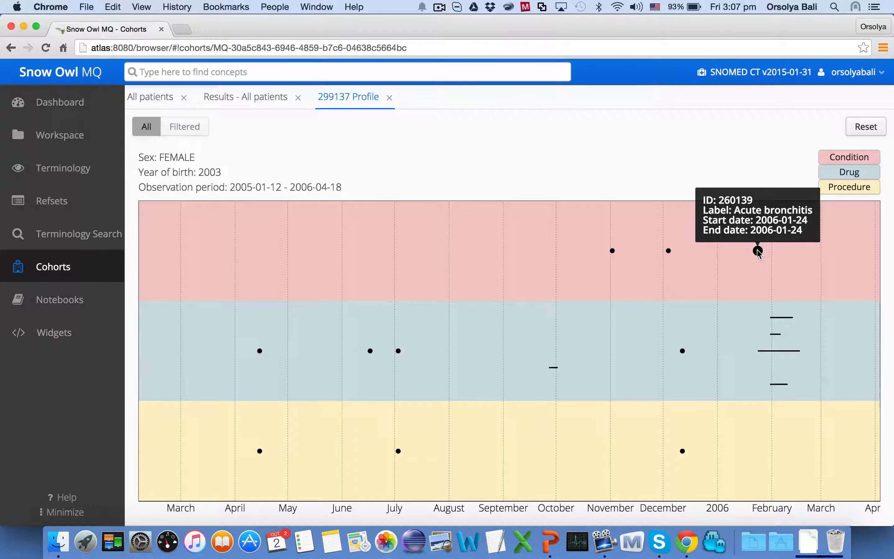
Find the SNOMED CT concept "acute bronchitis" and review its descriptions and properties.
click(243, 70)
text(ac)
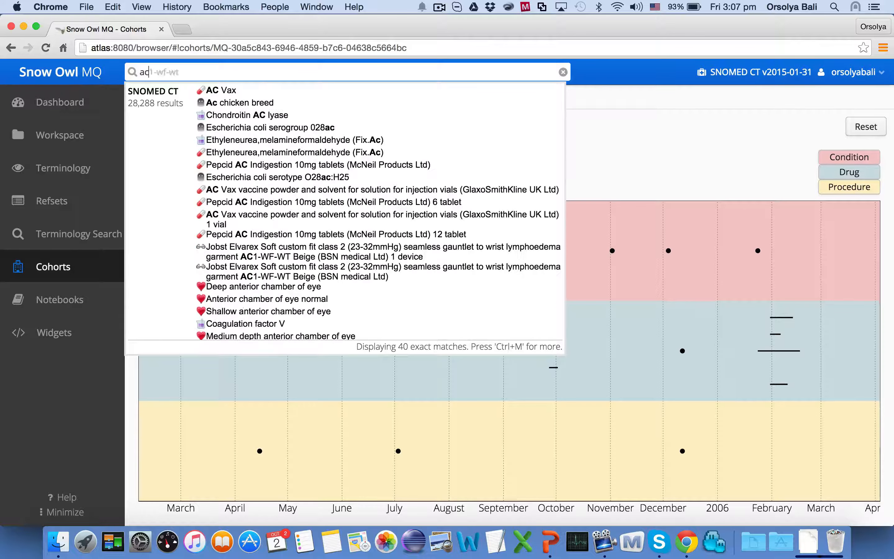
text(ute bronchitis)
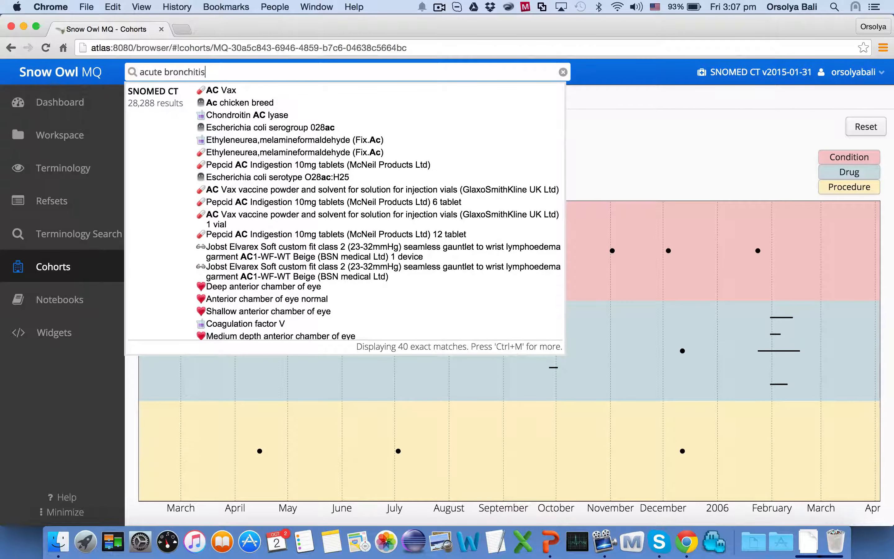
key(Down)
key(Return)
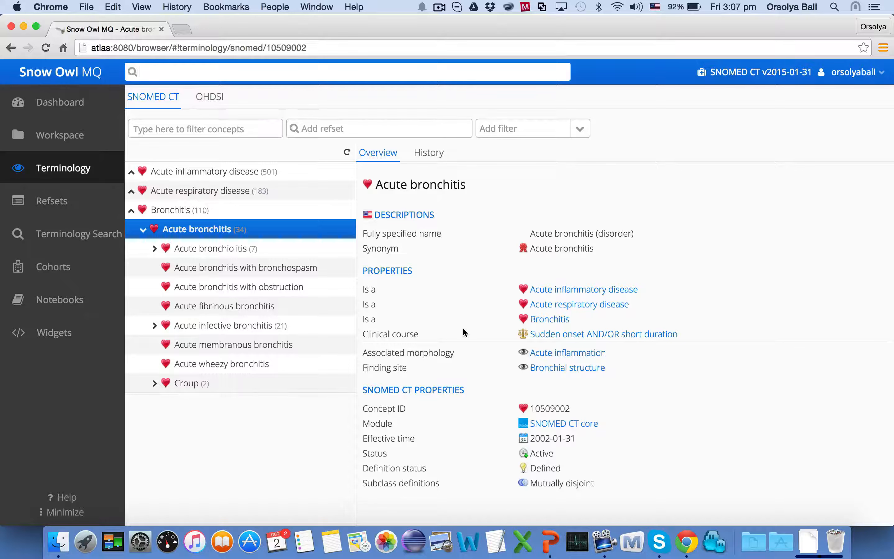
mouse_move(536, 253)
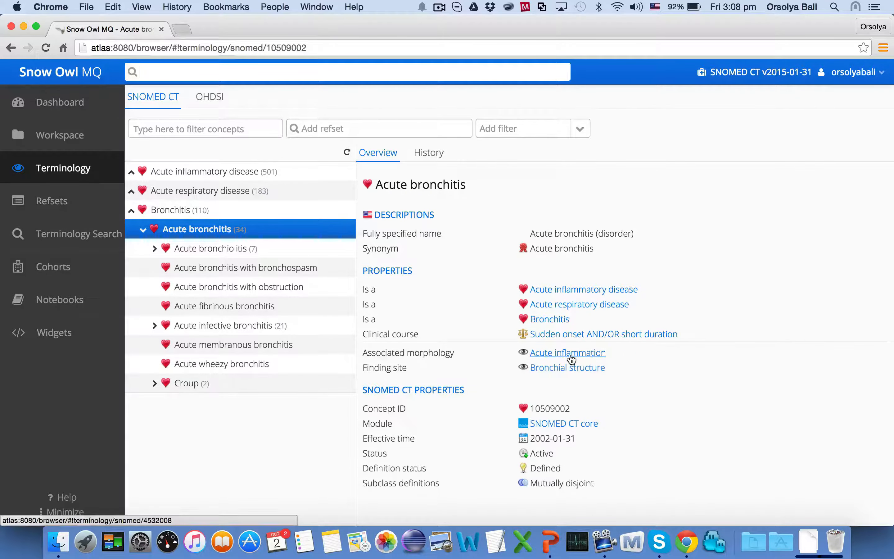
mouse_move(572, 359)
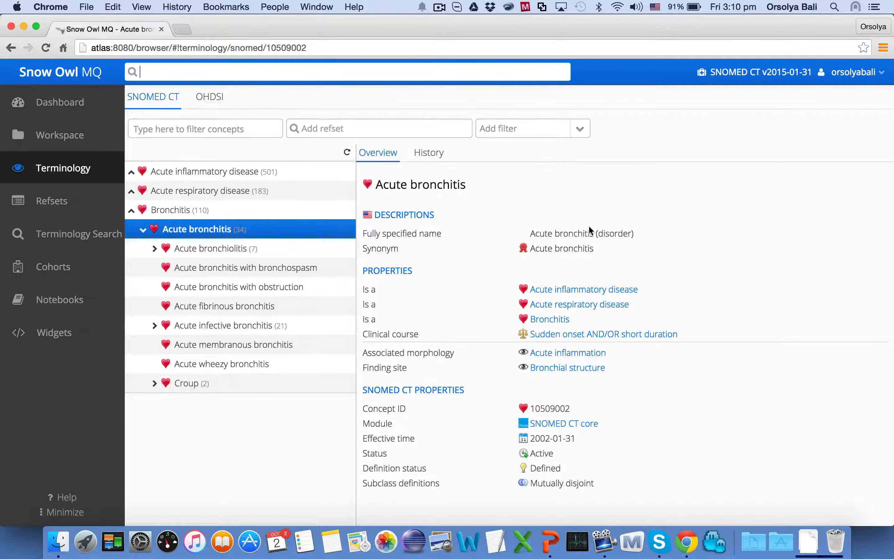
Expand Acute infective bronchitis and Acute bacterial bronchitis in the hierarchy, and view the causative agent of Acute streptococcal bronchitis.
mouse_move(589, 227)
click(155, 325)
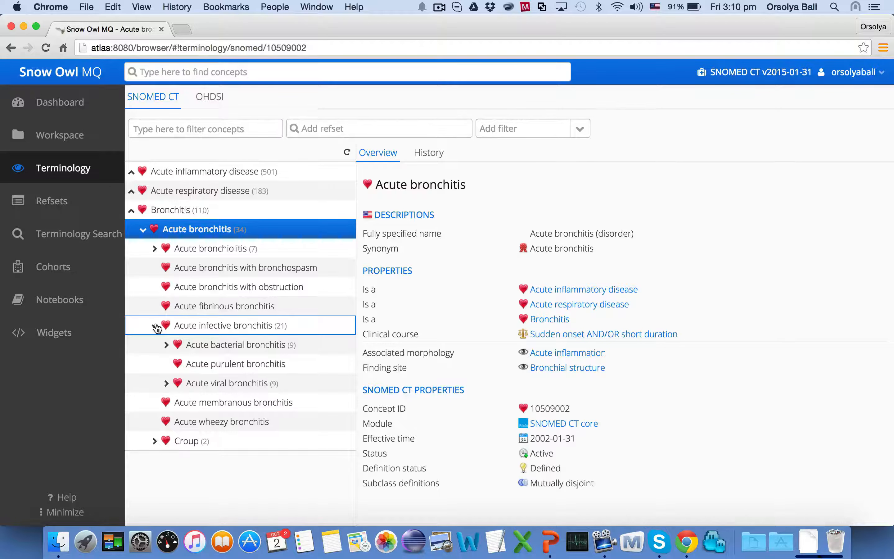
click(167, 345)
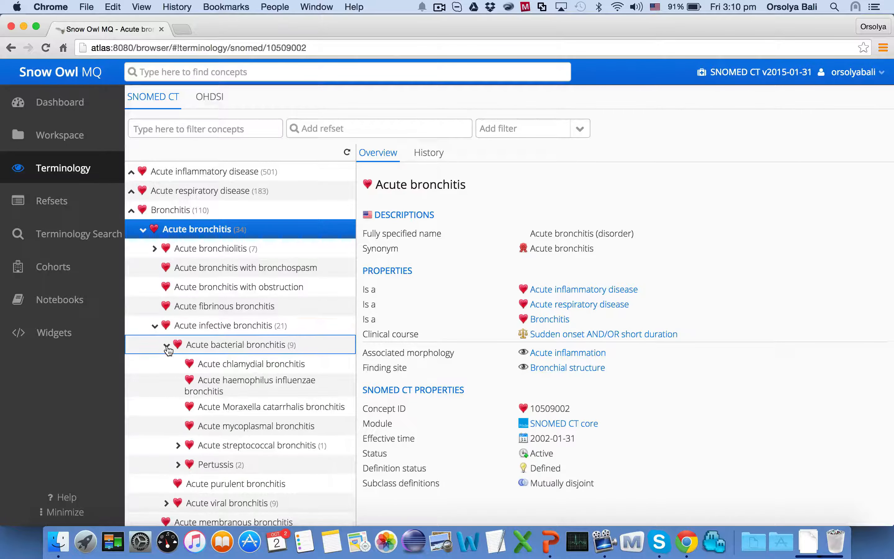
click(276, 447)
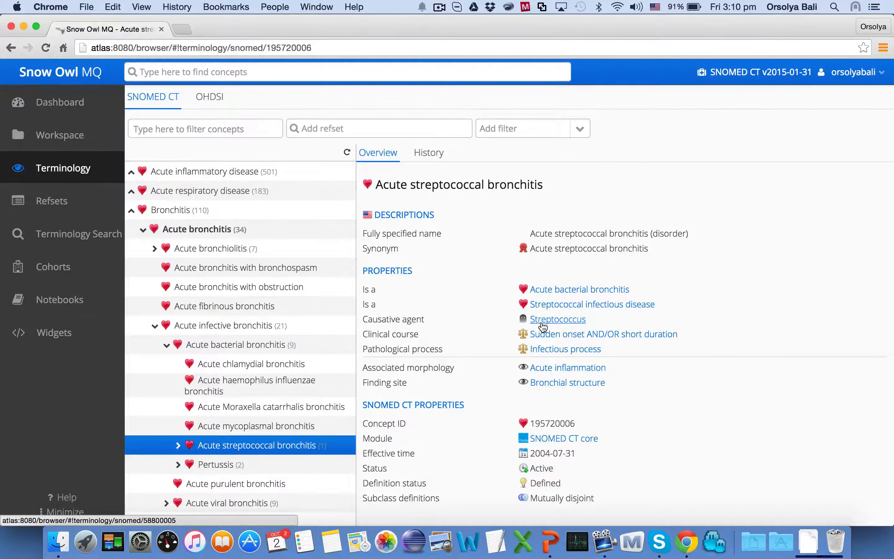
mouse_move(542, 324)
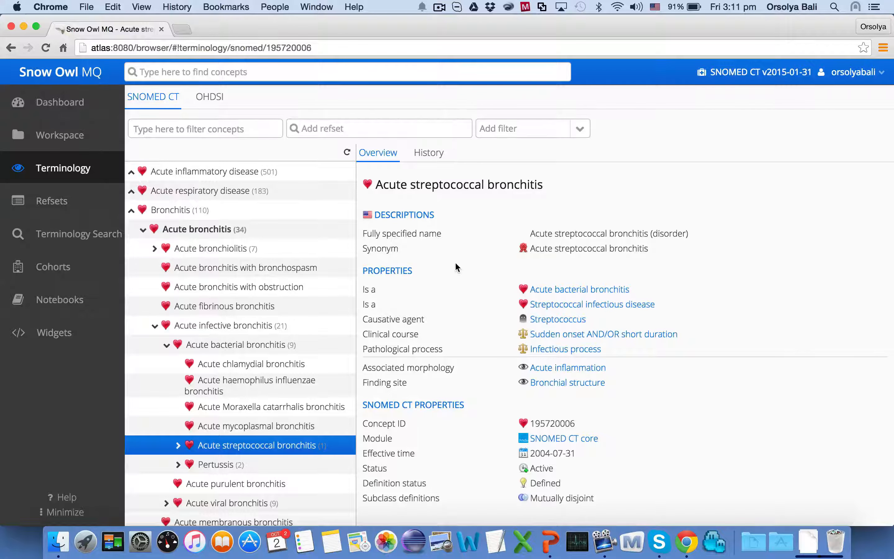
Start a SNOMED CT terminology search with a rule that the Concept ancestor is Infectious disease.
click(70, 229)
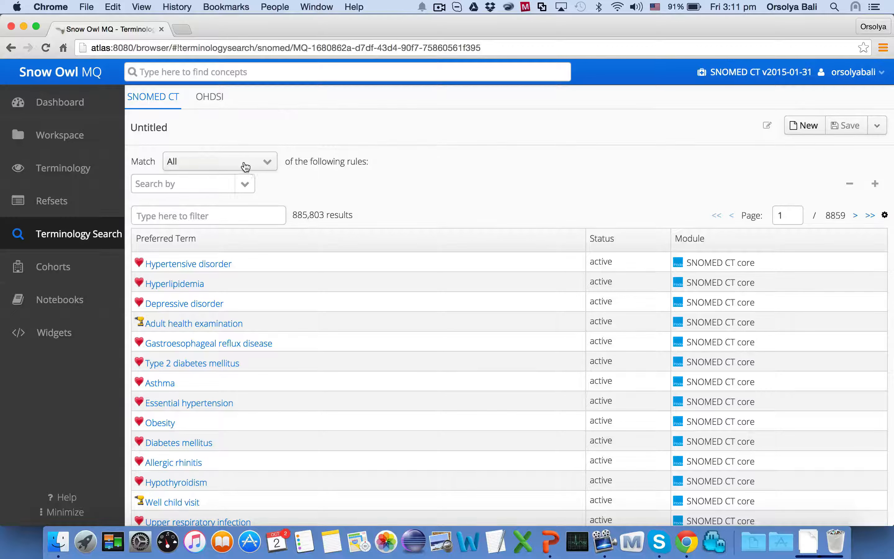
click(225, 183)
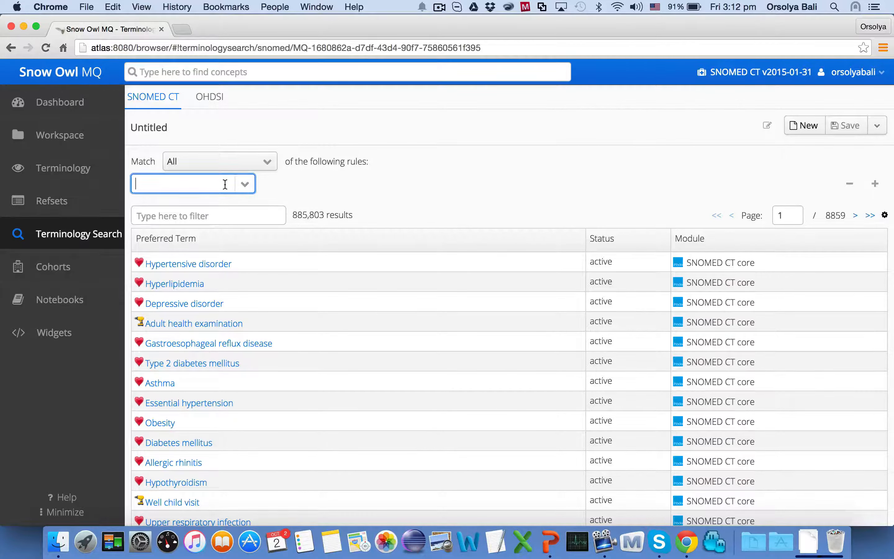
text(concept)
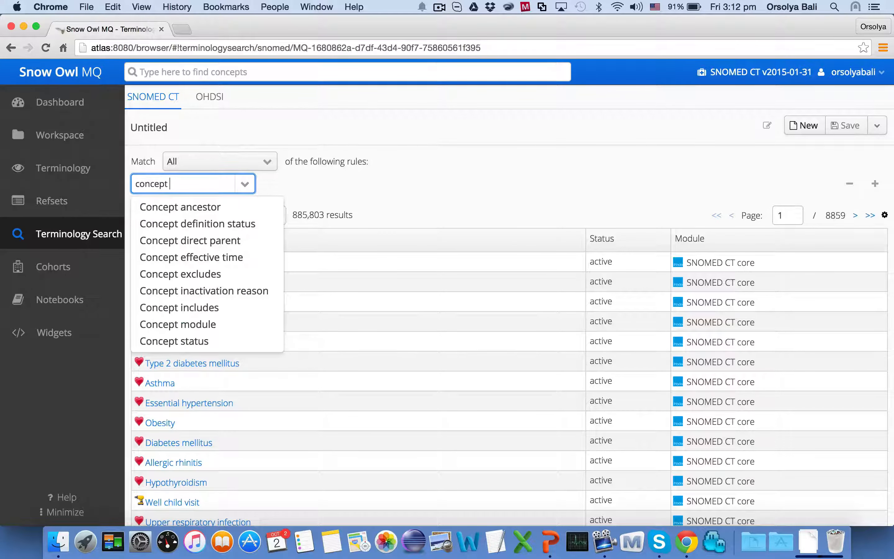
key(Down)
key(Return)
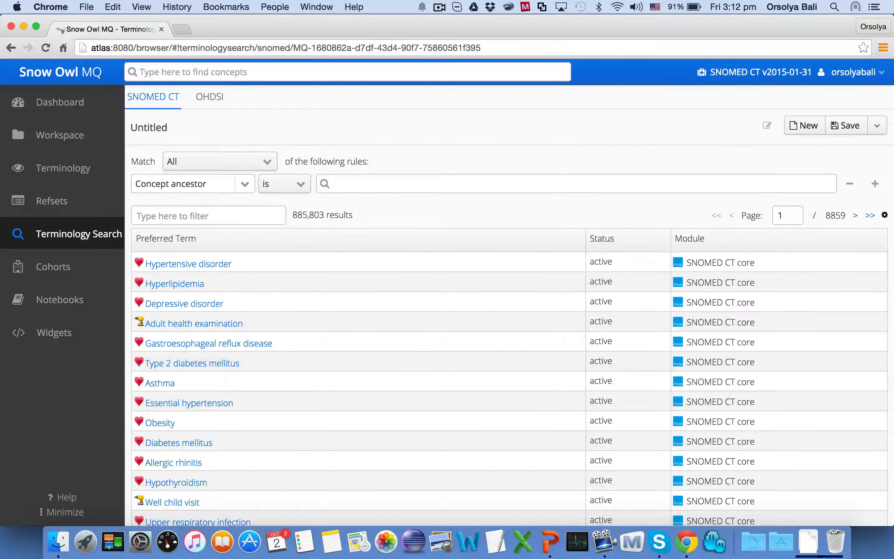
click(367, 176)
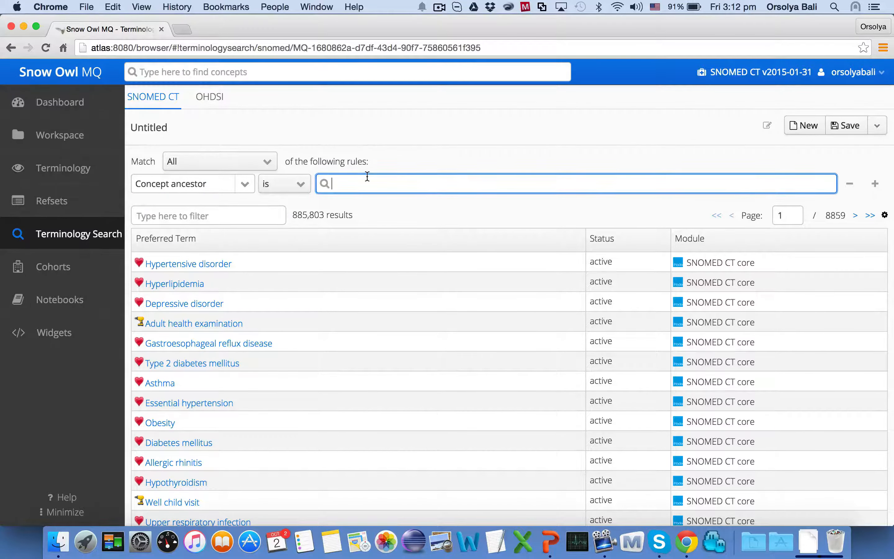
text(infe)
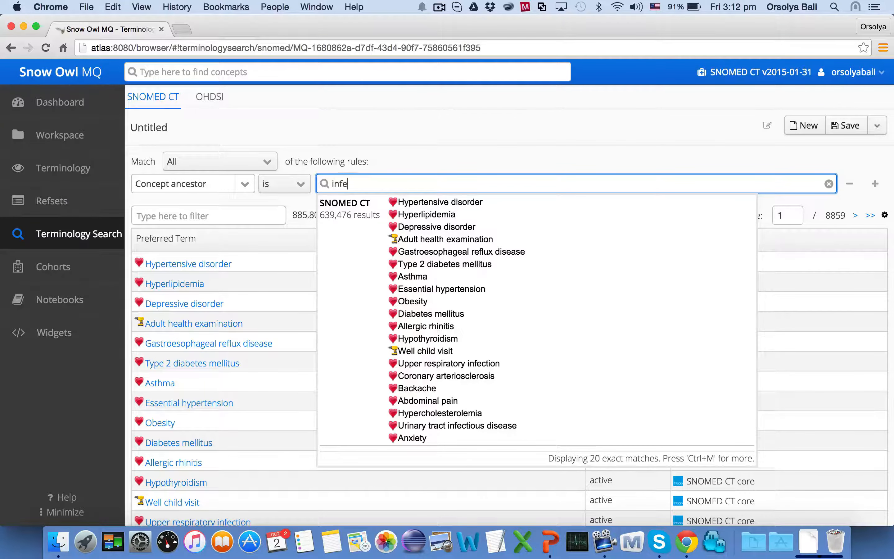
text(ctious disease)
click(443, 207)
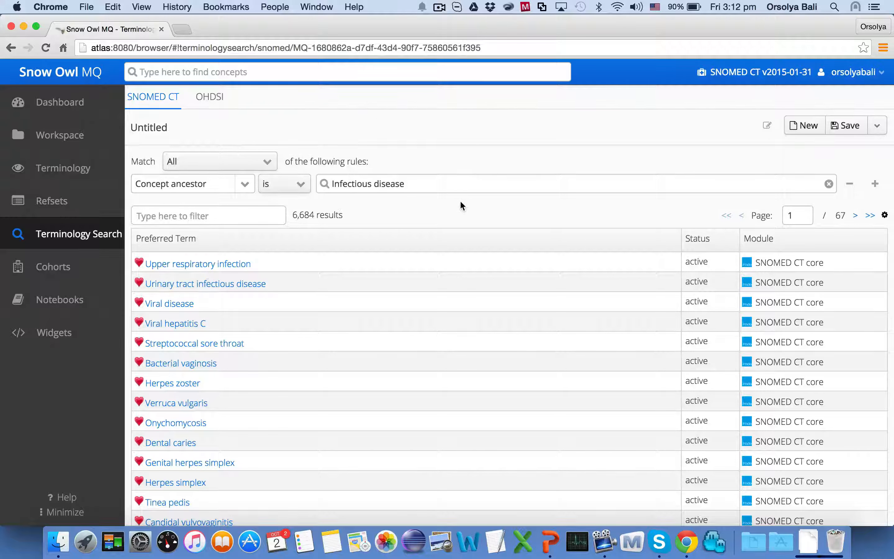
Add a second search rule of type Property name/value with Causative agent as the property.
click(878, 191)
click(170, 206)
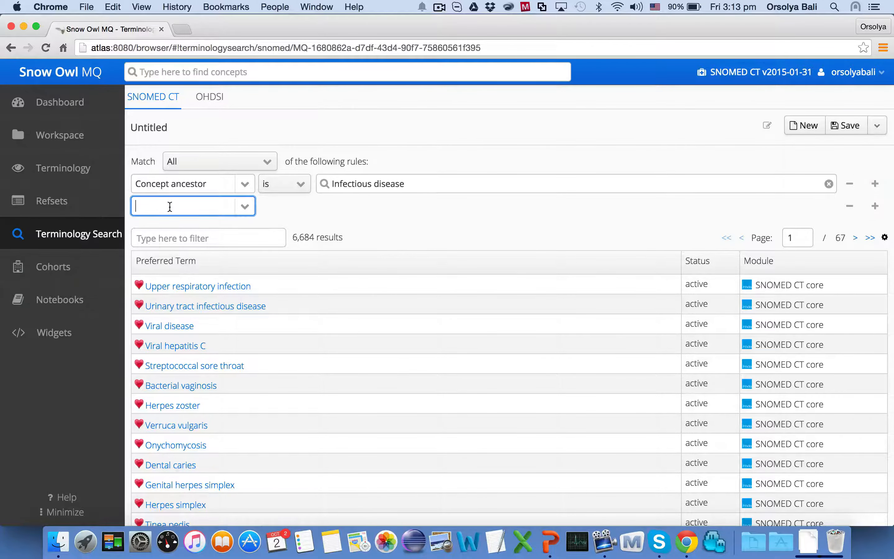
text(proper)
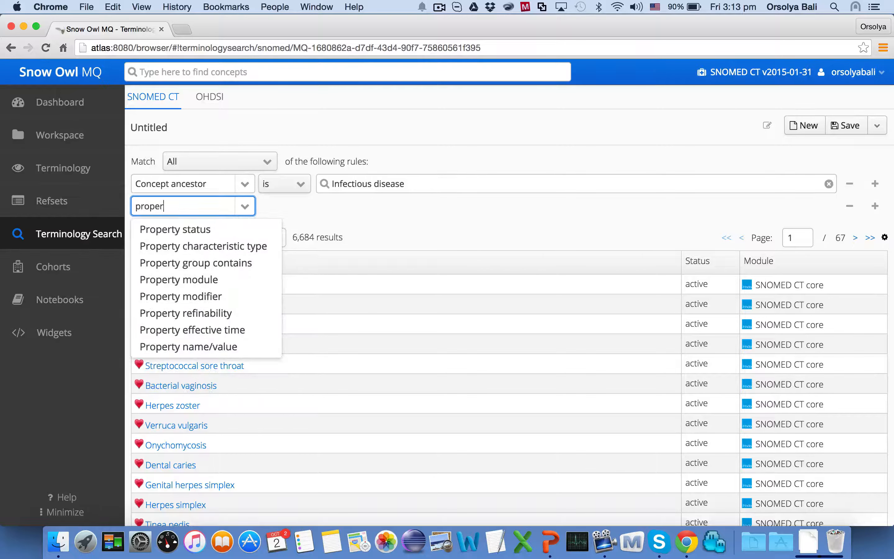
text(t)
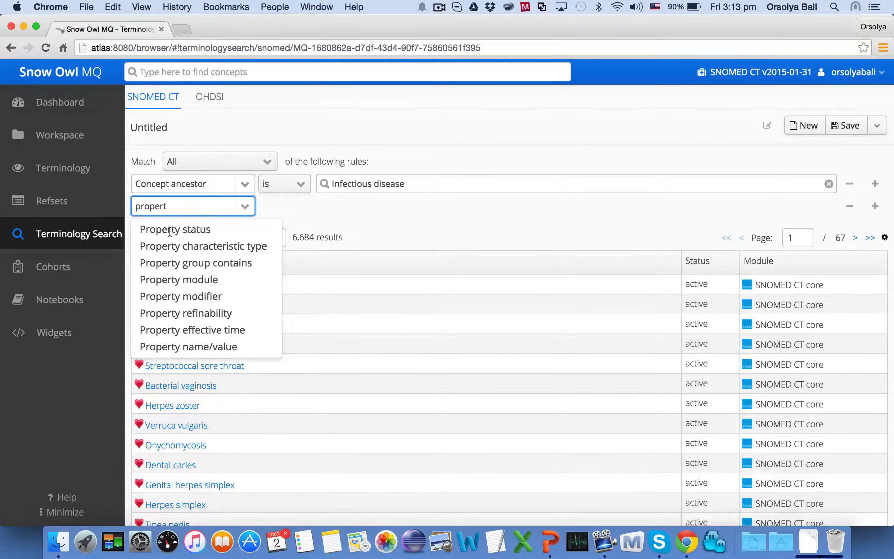
click(178, 347)
click(313, 204)
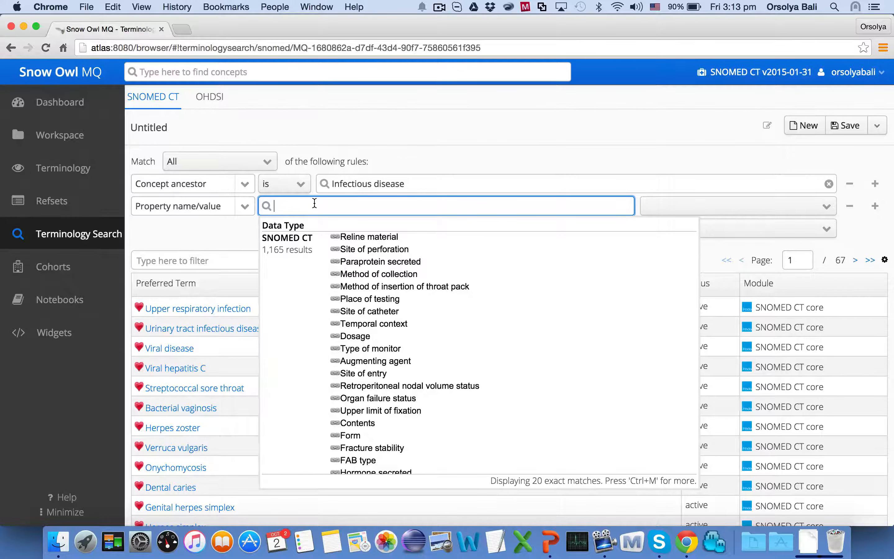
text(causative agent)
key(Return)
Set the Causative agent value to Streptococcus "and descendants".
click(492, 228)
text(streptococcus)
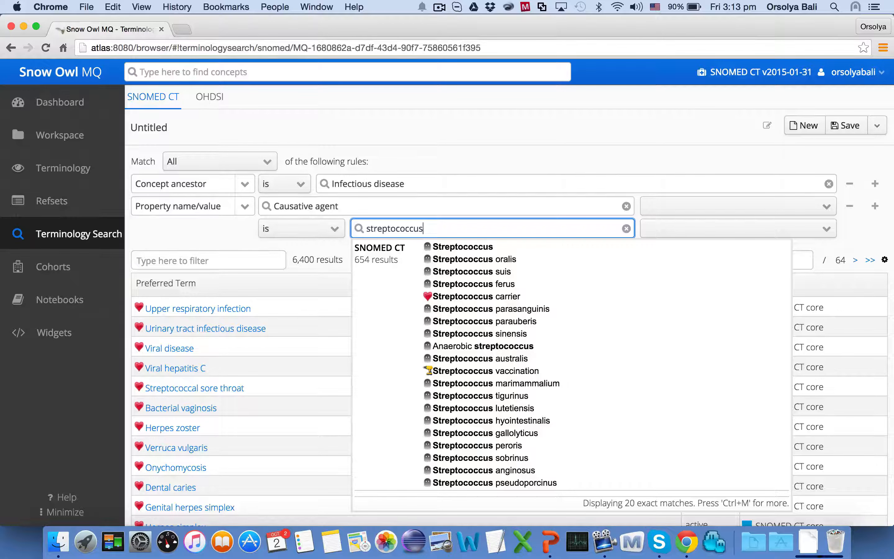
click(462, 248)
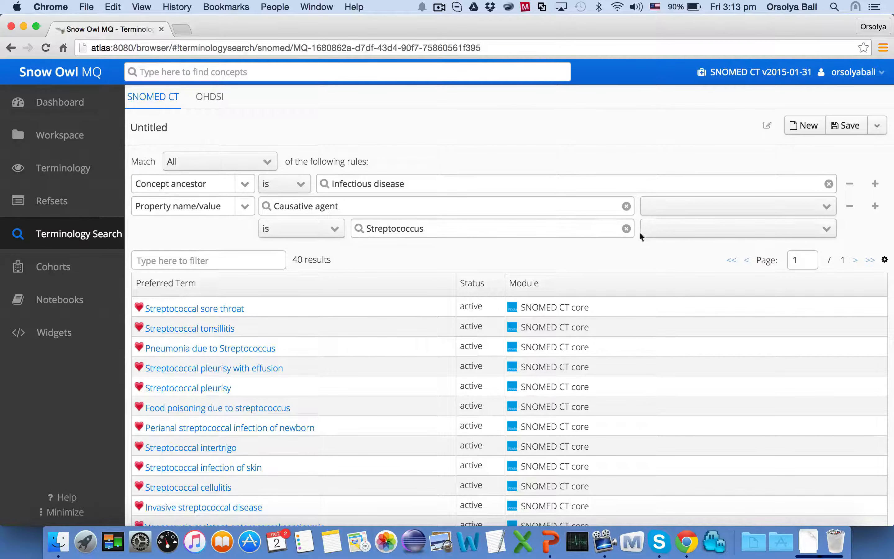
click(683, 236)
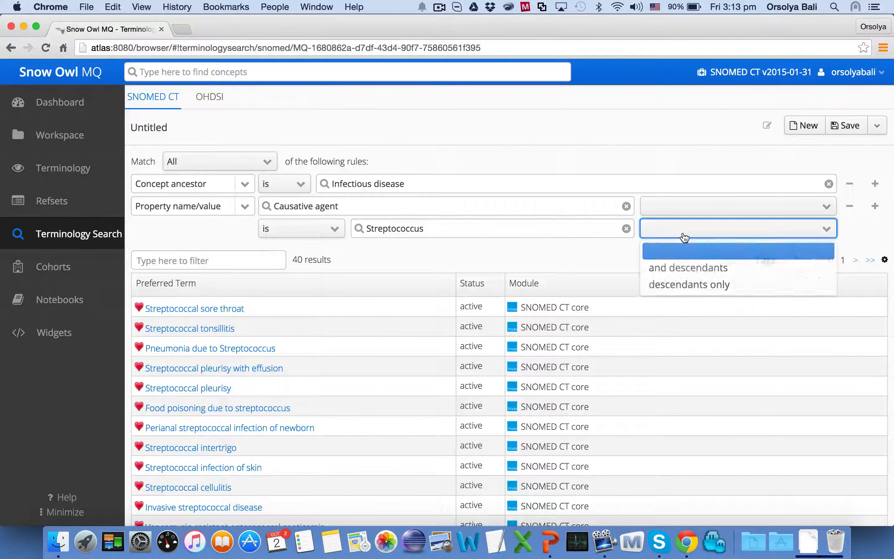
click(683, 268)
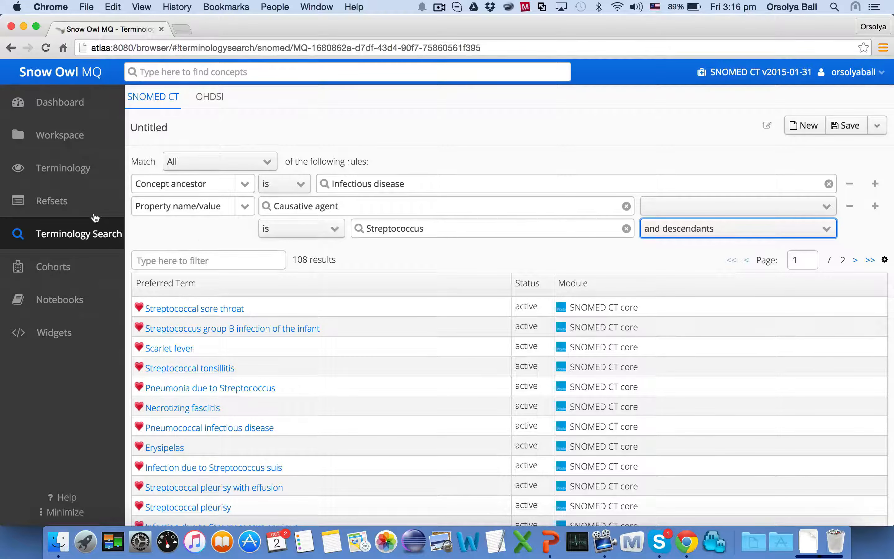
Return to the cohorts and create a new untitled cohort.
click(64, 136)
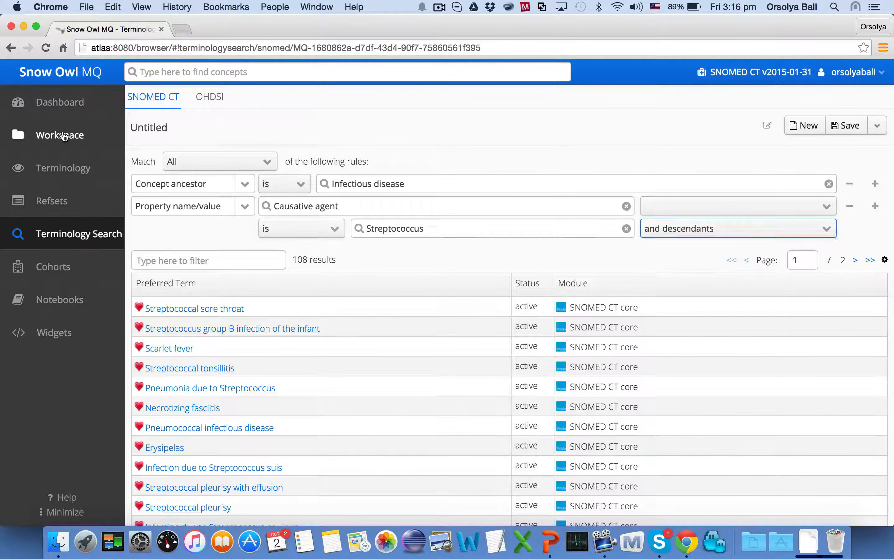
click(70, 271)
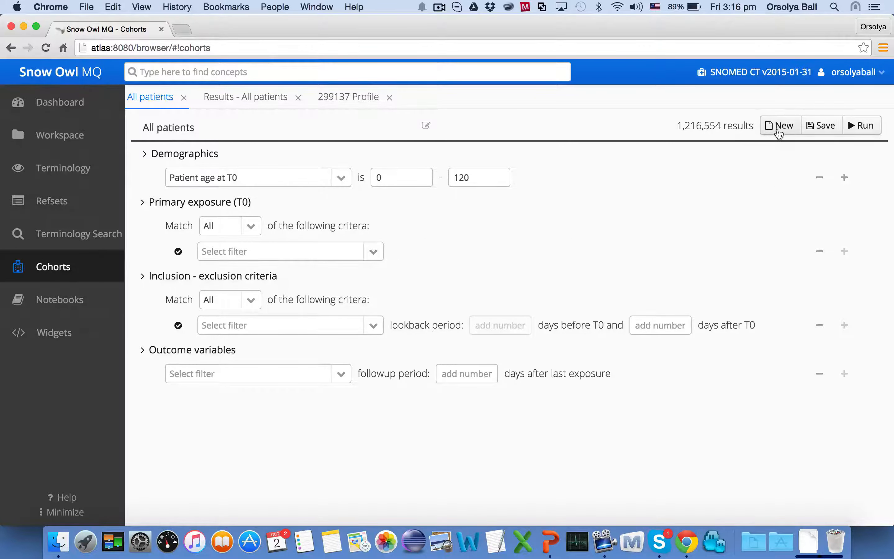
click(779, 127)
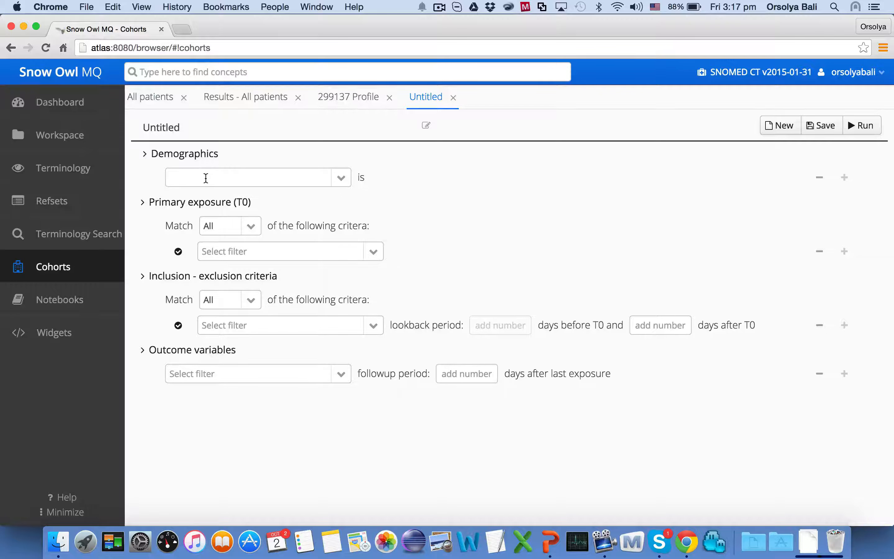
Add a demographics criterion to the untitled cohort where Patient sex is Female.
click(206, 178)
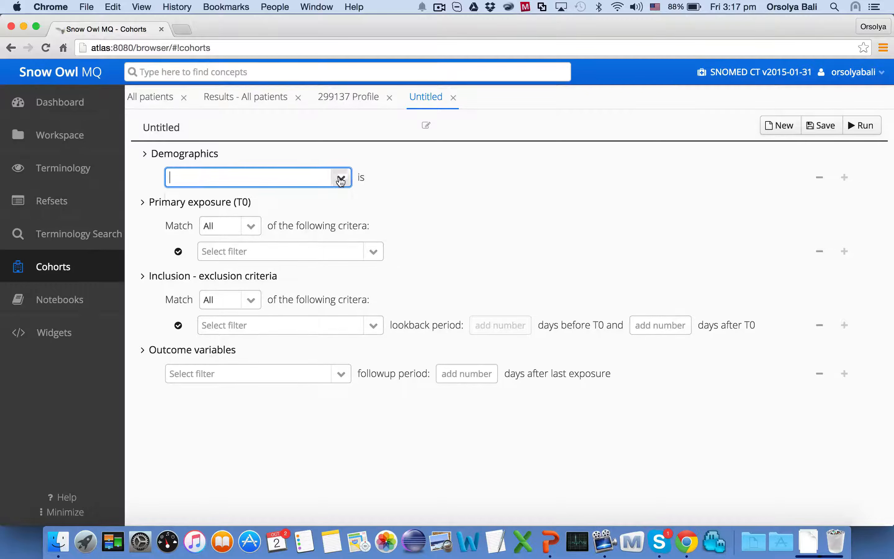
click(339, 177)
click(199, 217)
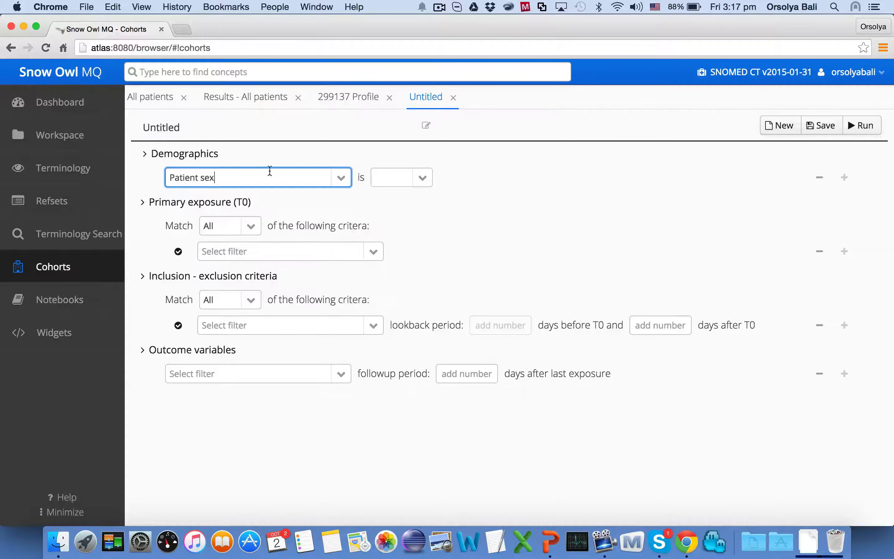
click(384, 174)
text(Fem)
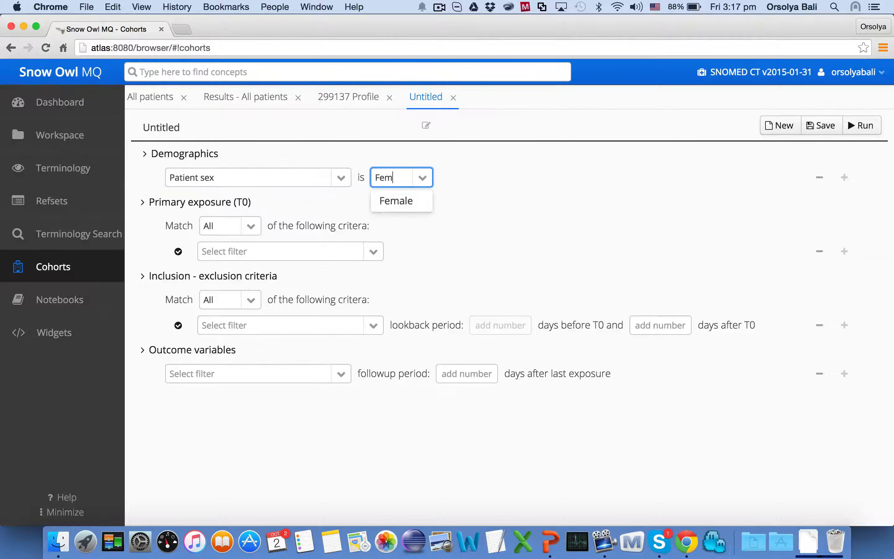
click(402, 201)
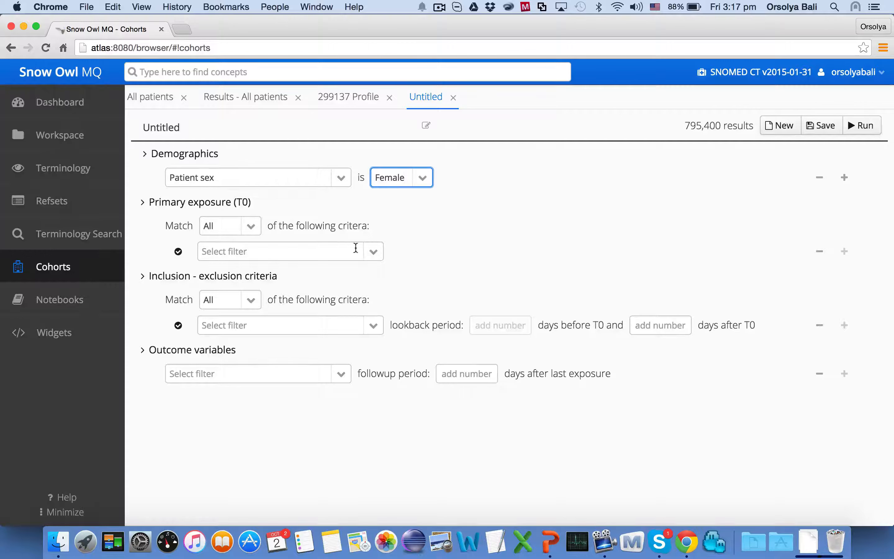
Set the cohort's primary exposure (T0) filter to Streptococcal infections.
click(379, 253)
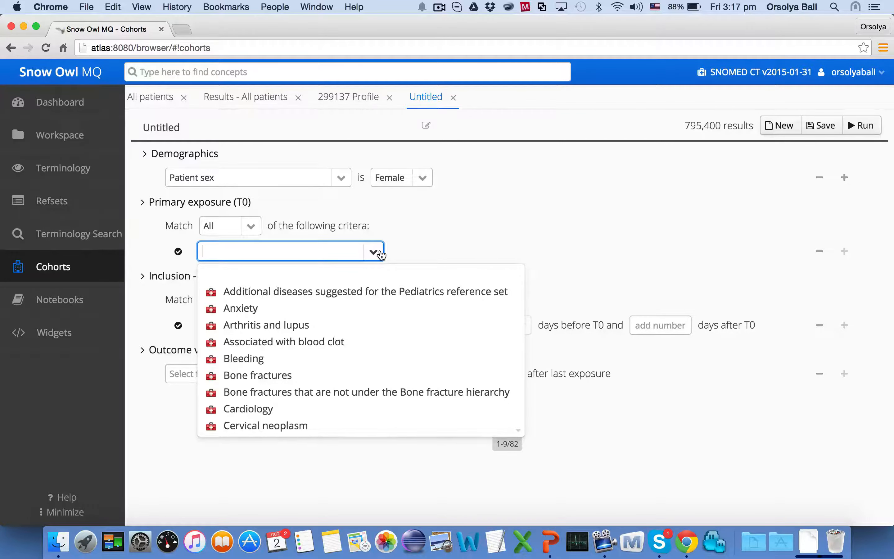
text(str)
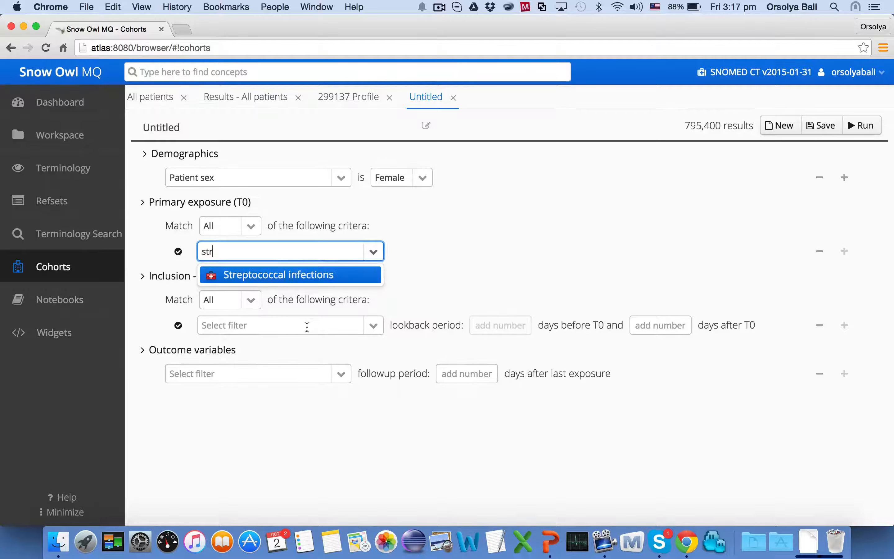
click(313, 279)
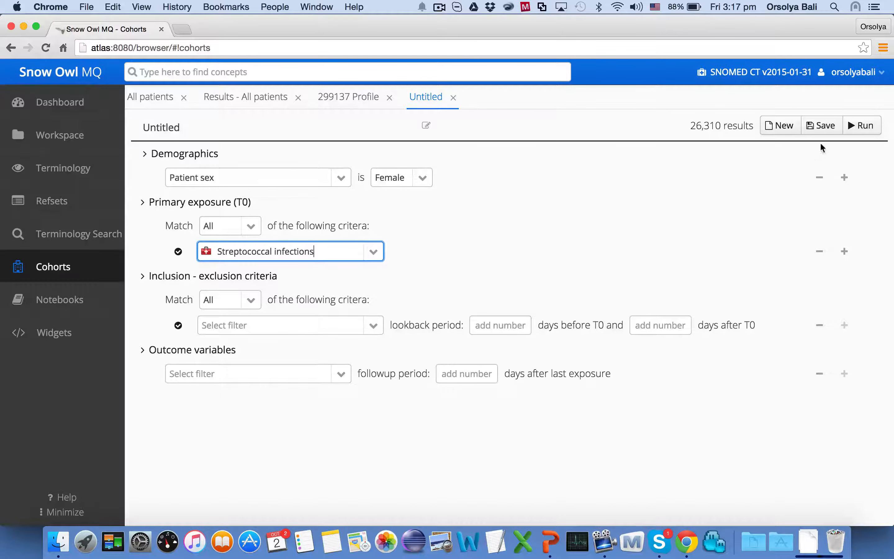
Run the cohort and open the first listed patient's profile from its results to inspect the primary exposure line on the timeline.
click(859, 128)
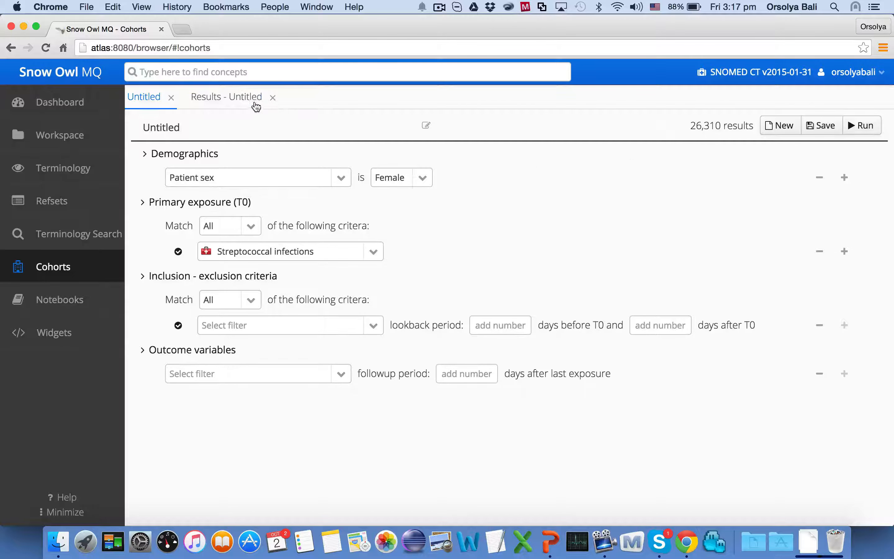
click(217, 101)
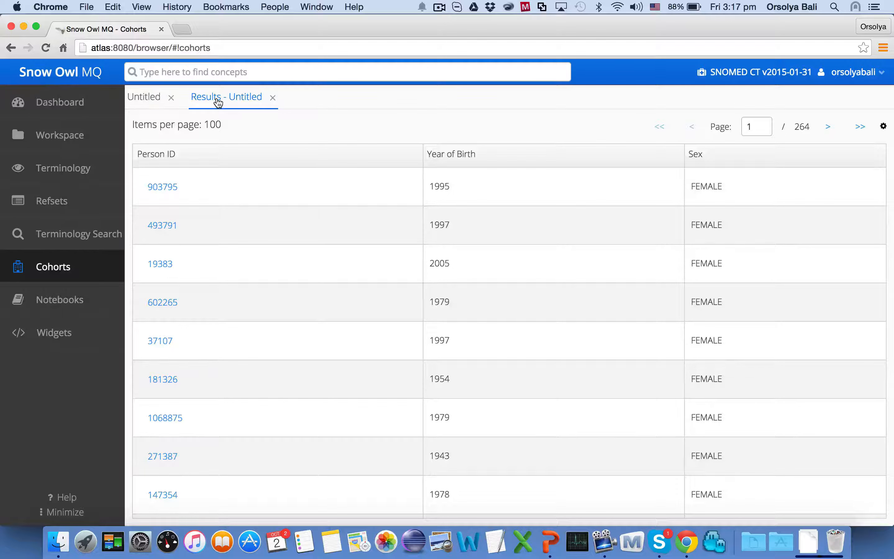
click(167, 187)
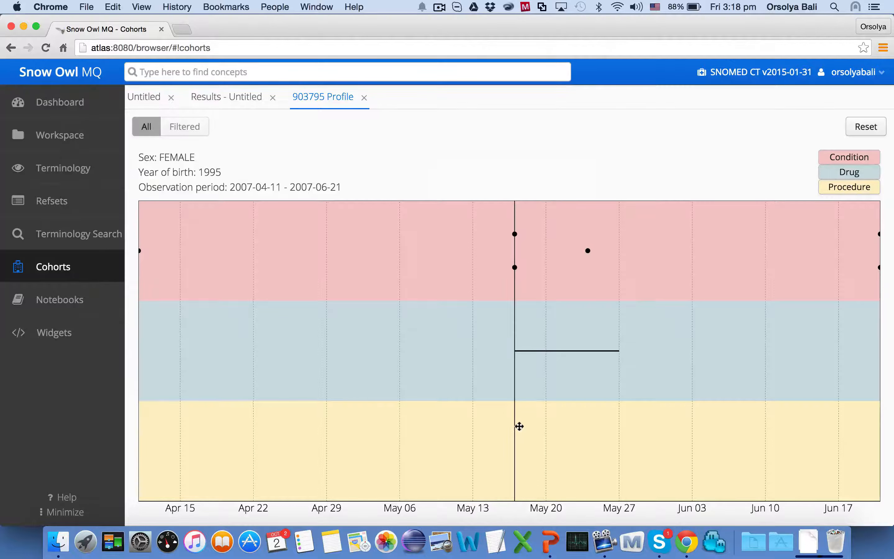
mouse_move(515, 425)
Open the second listed patient's profile, compare its timeline with the first patient's, and return to the cohort results.
click(223, 100)
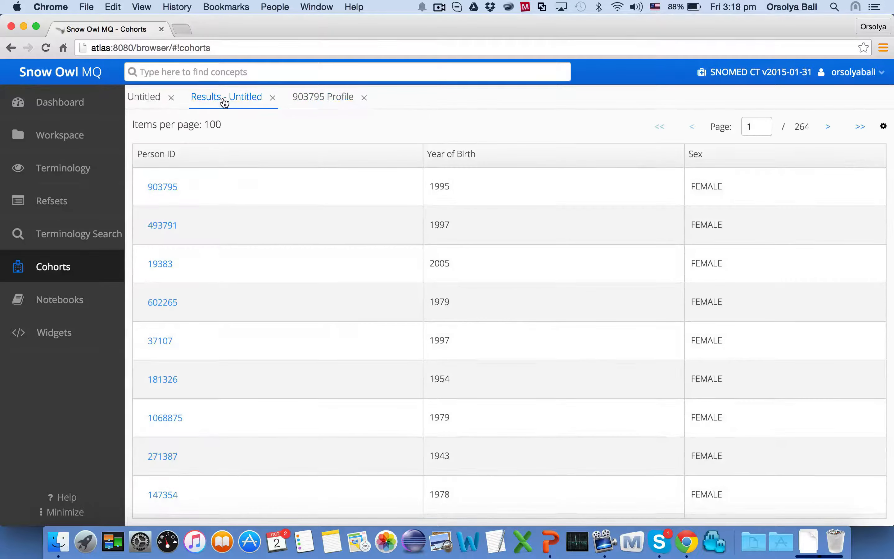
click(157, 226)
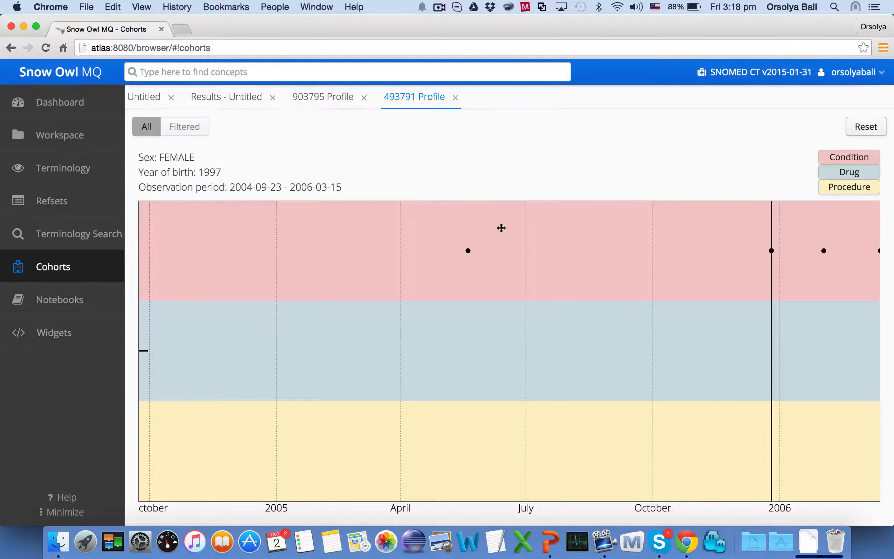
mouse_move(773, 294)
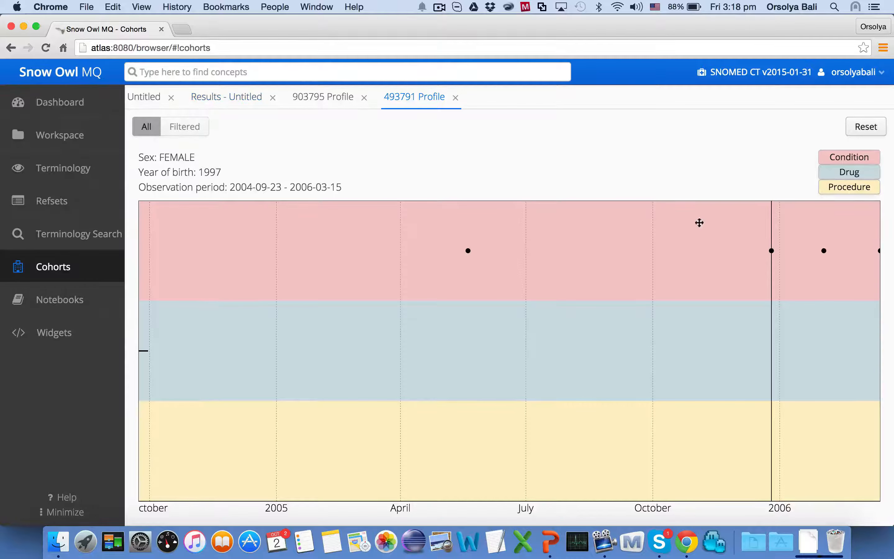
click(317, 100)
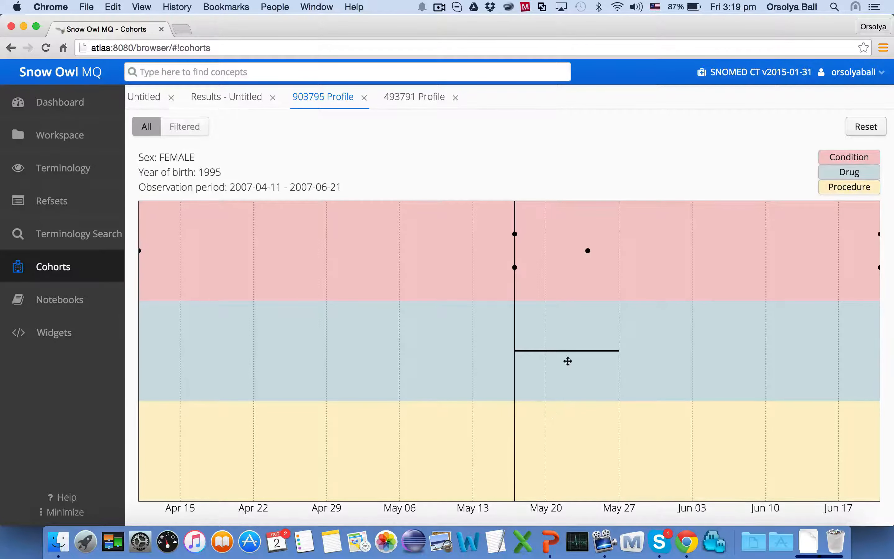
mouse_move(565, 353)
click(424, 106)
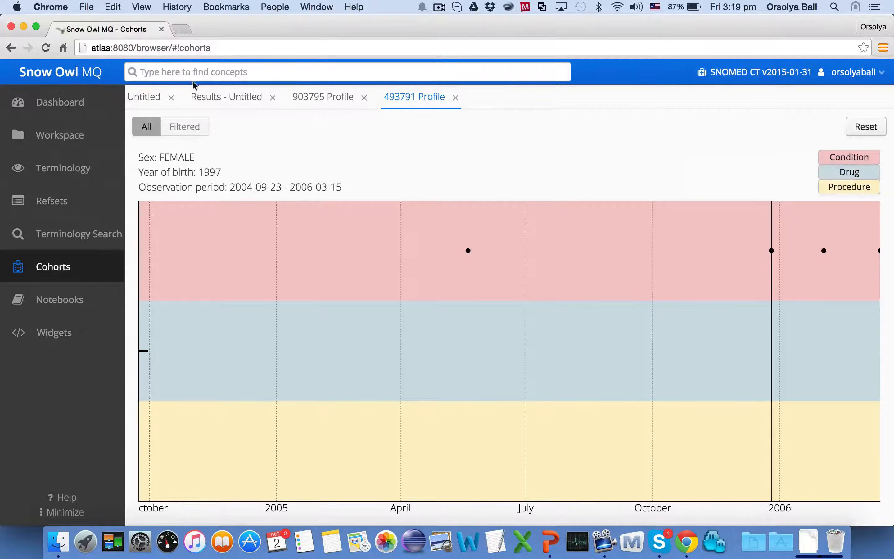
click(223, 96)
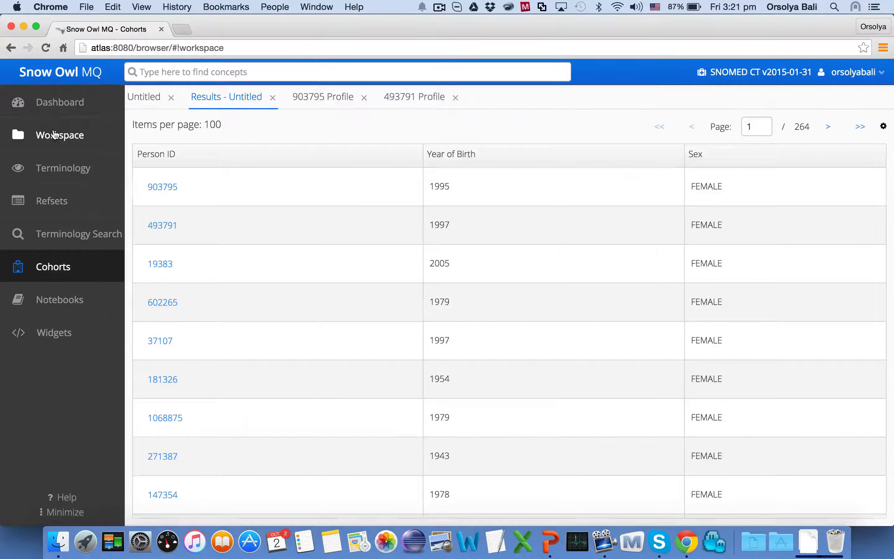
Browse the workspace folders, open the Age and sex distribution notebook from the library's Notebooks folder, and view its chart.
click(55, 134)
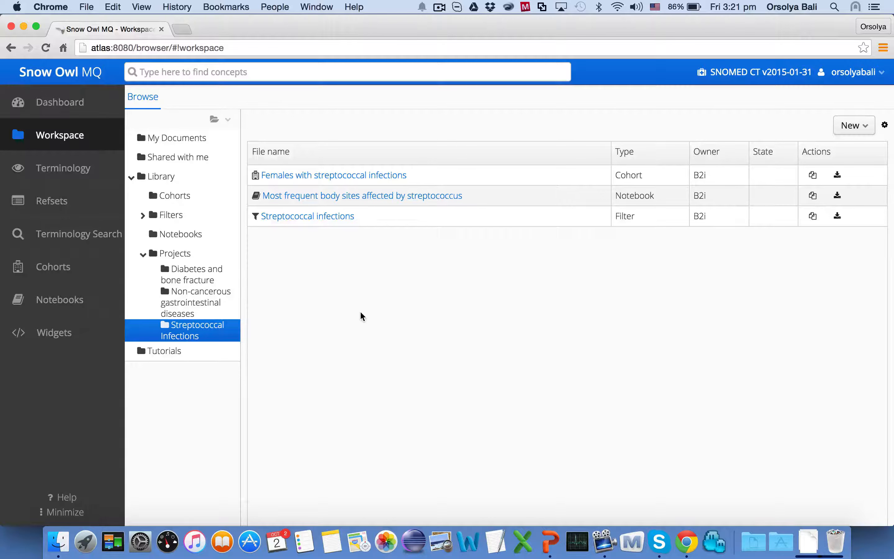
click(184, 139)
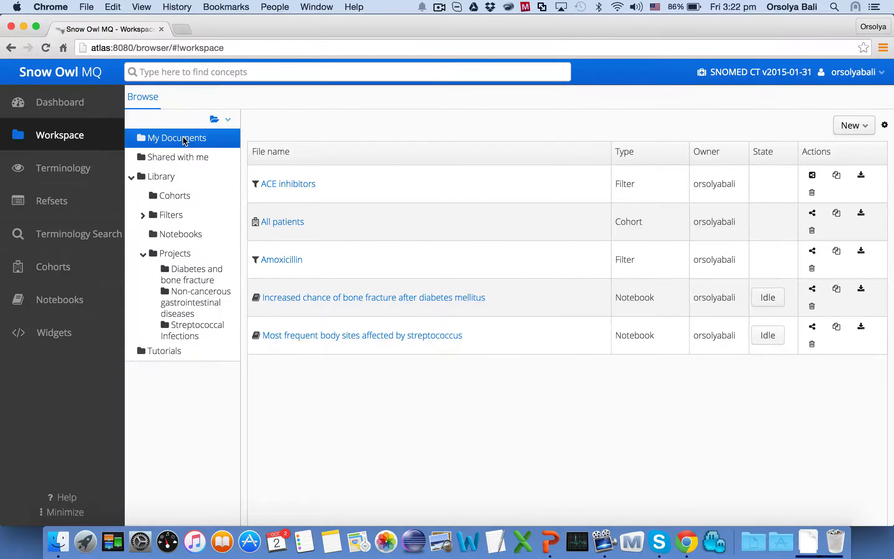
click(169, 255)
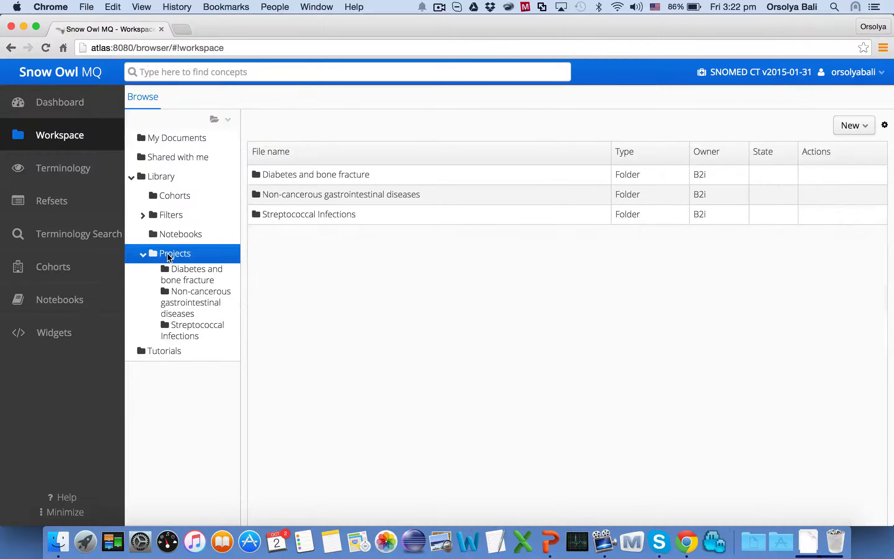
click(169, 236)
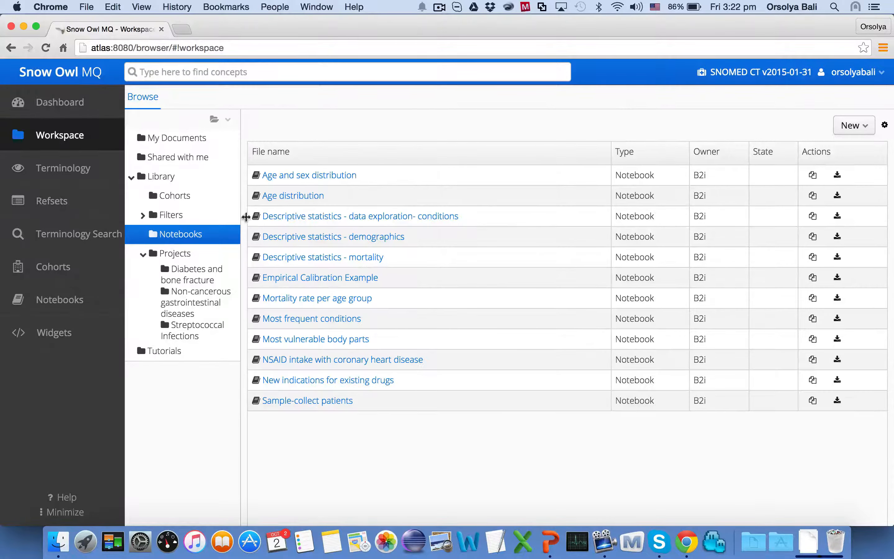
click(301, 179)
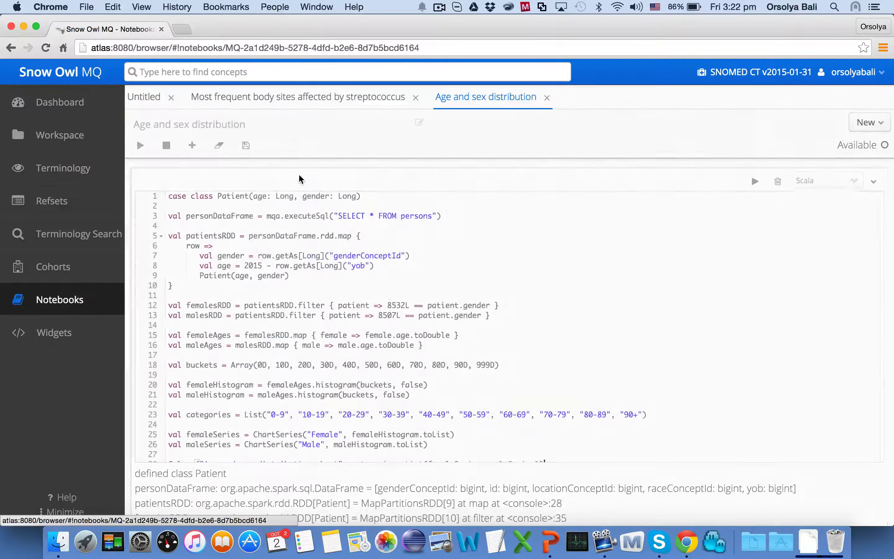
scroll(128, 258, down, 10)
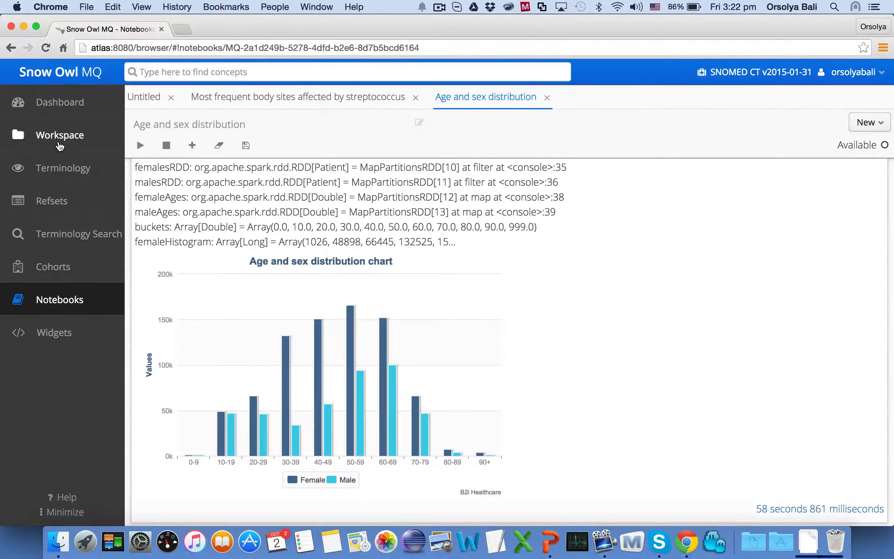
Open the "Most frequent body sites affected by streptococcus" notebook from My Documents and examine its code and its conditions and body sites charts.
click(60, 146)
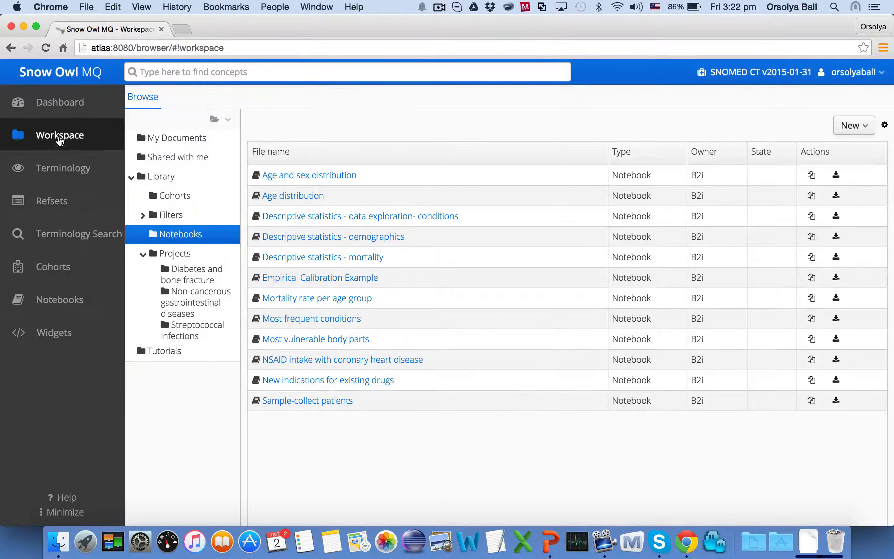
click(178, 142)
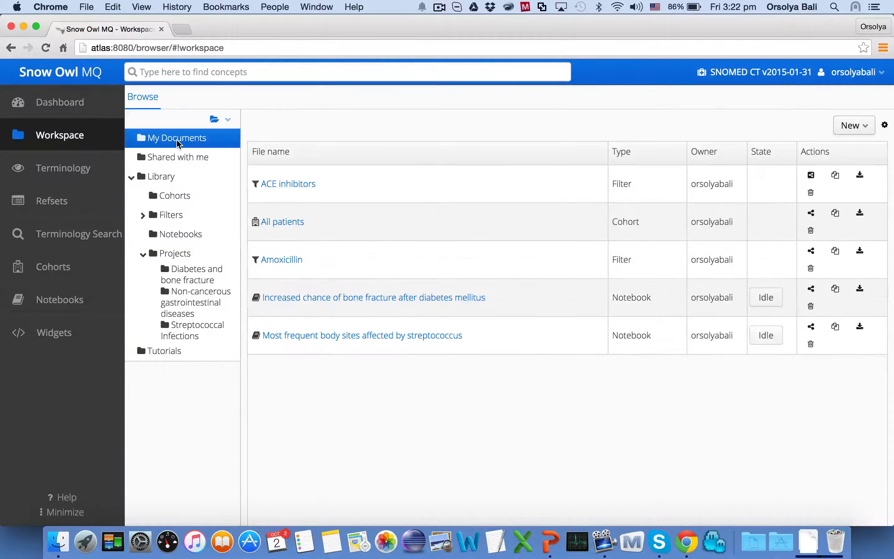
click(379, 337)
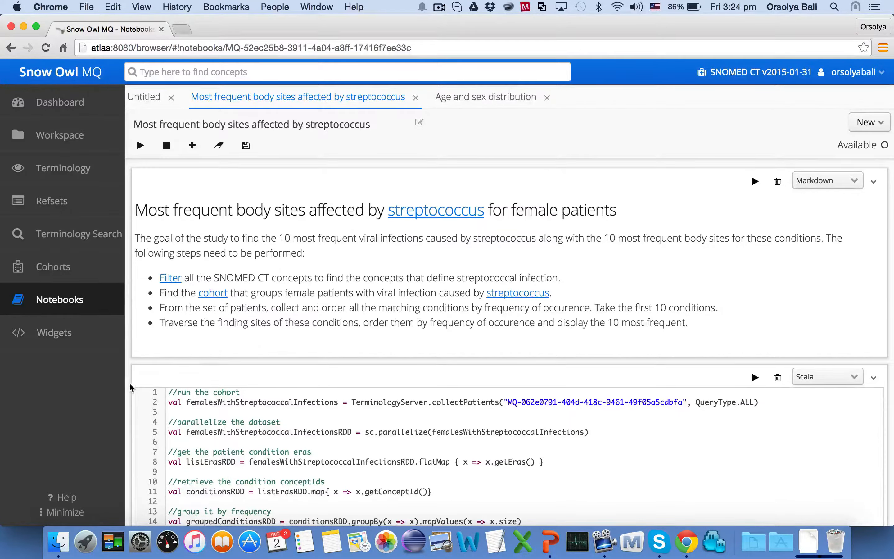
scroll(130, 386, down, 6)
scroll(129, 387, down, 8)
scroll(129, 386, down, 10)
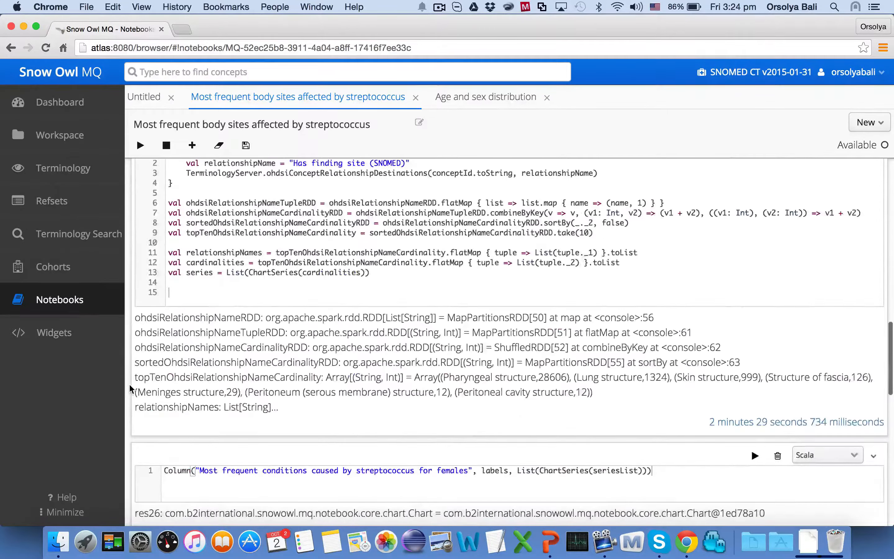
scroll(130, 385, down, 3)
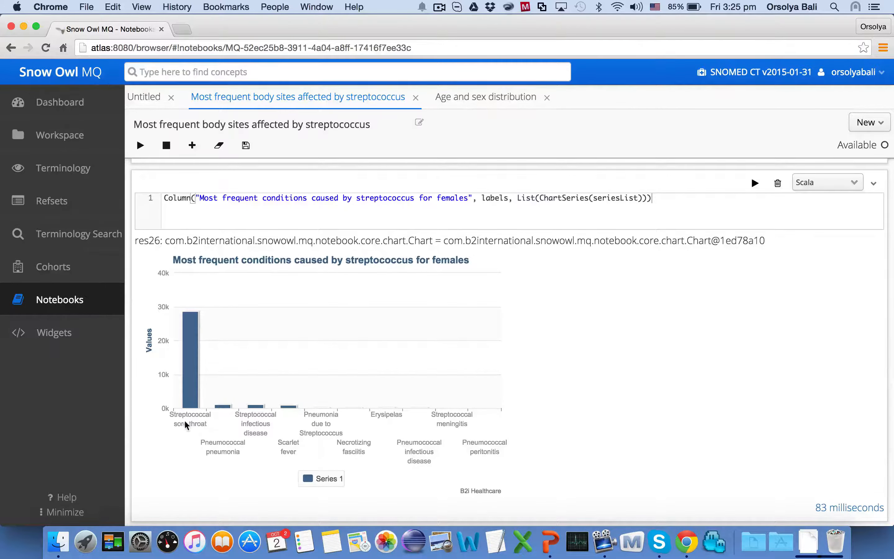
scroll(153, 403, down, 10)
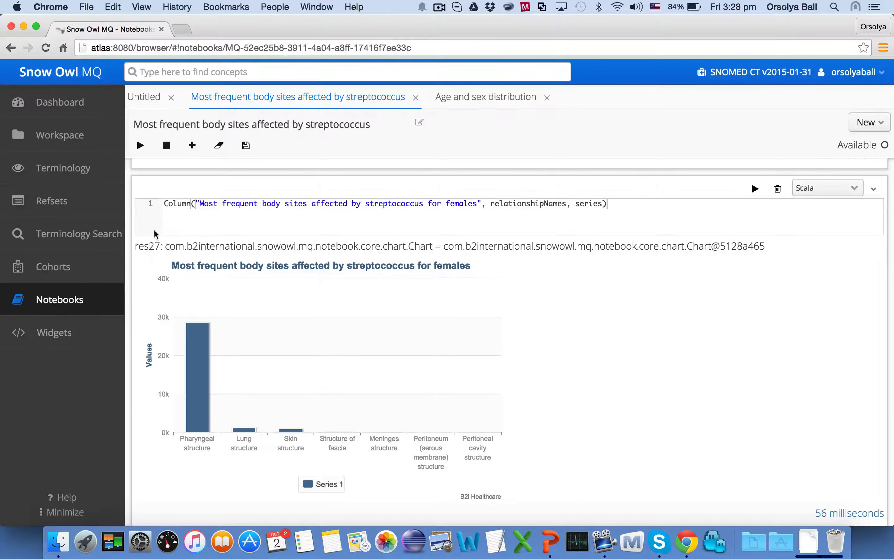
Open the "Increased chance of bone fracture after diabetes mellitus" notebook and examine its cohort criteria, chi-square output and control group pie chart.
click(78, 133)
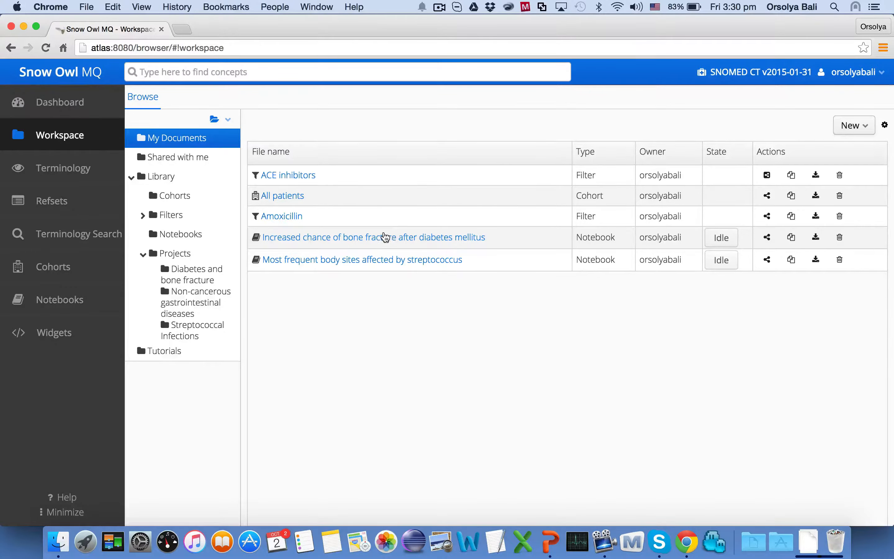
click(383, 237)
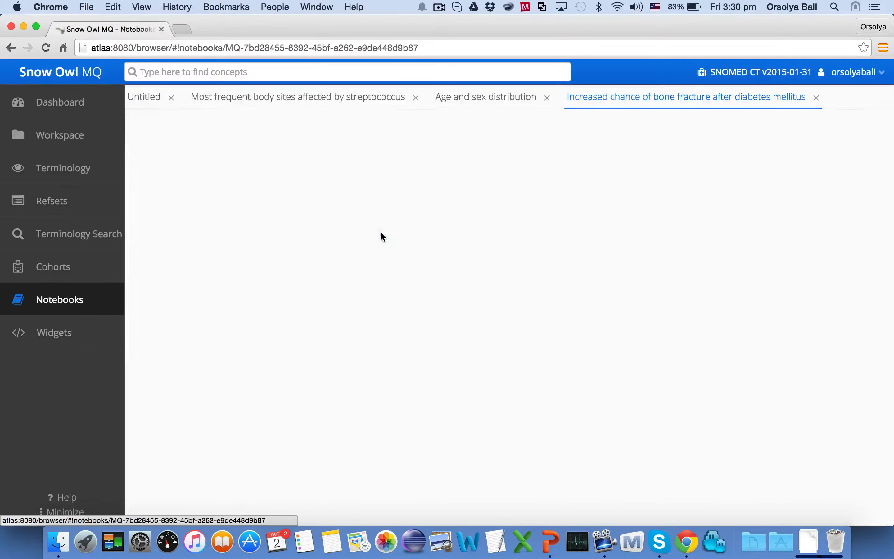
scroll(130, 238, down, 3)
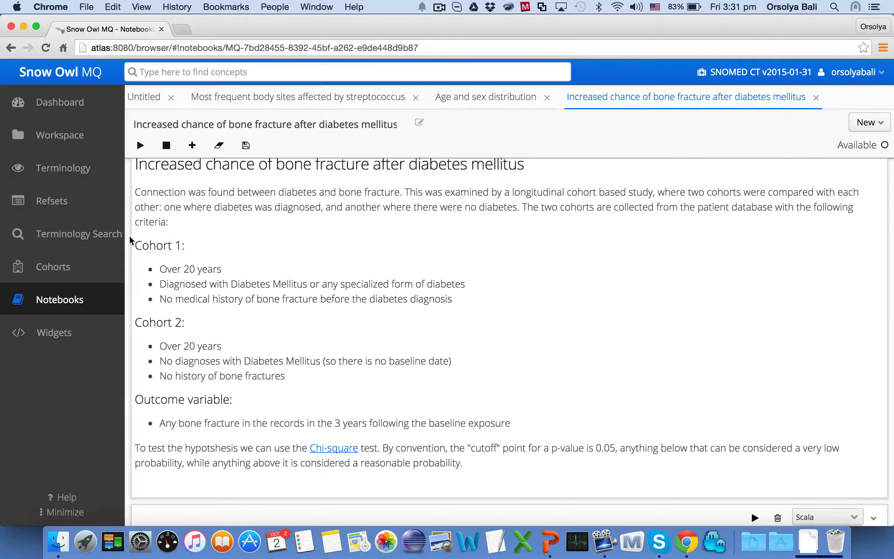
scroll(205, 224, up, 2)
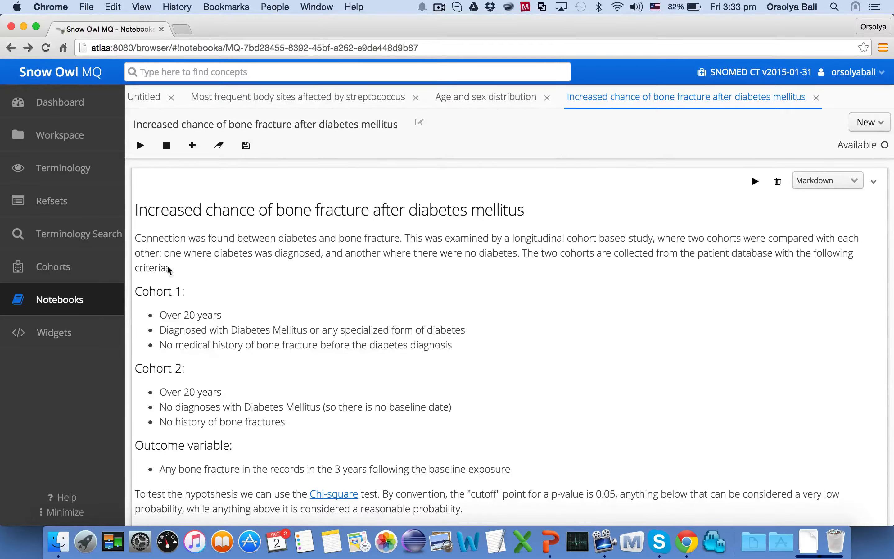
scroll(141, 266, down, 10)
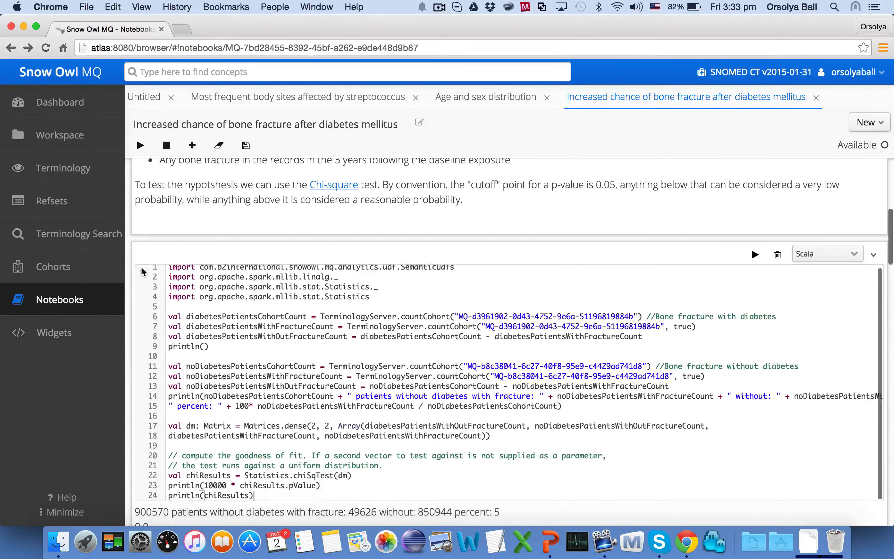
scroll(126, 253, down, 15)
scroll(127, 255, up, 7)
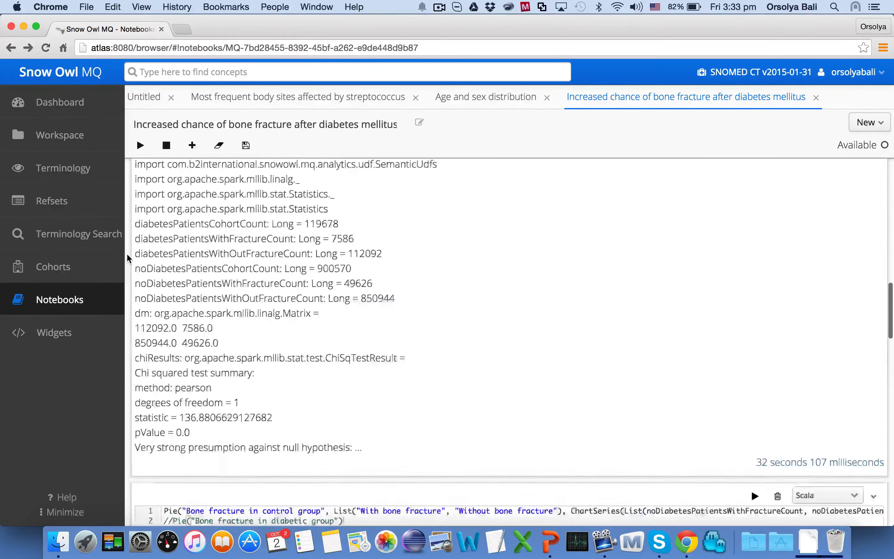
scroll(127, 254, down, 10)
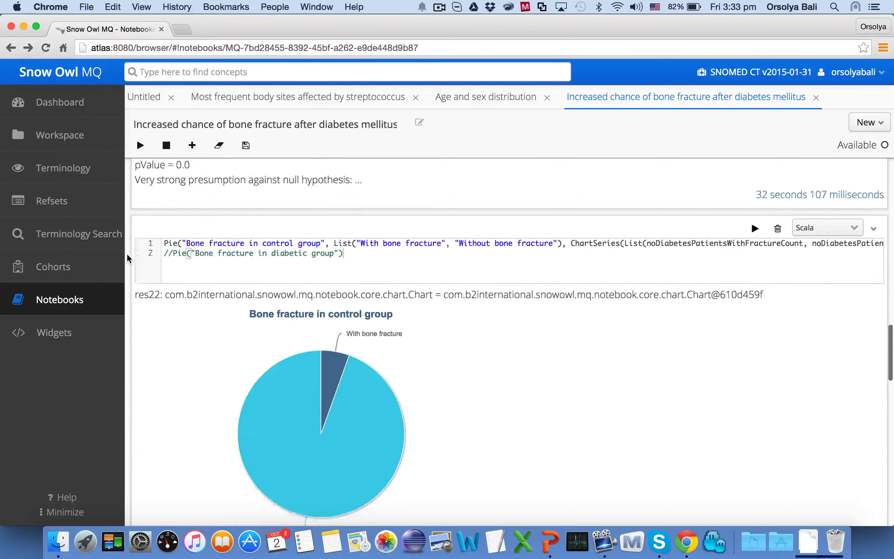
Examine the control and diabetic group pie charts and the bone fracture percentage column chart, and recheck the chi-squared test summary.
scroll(127, 253, down, 2)
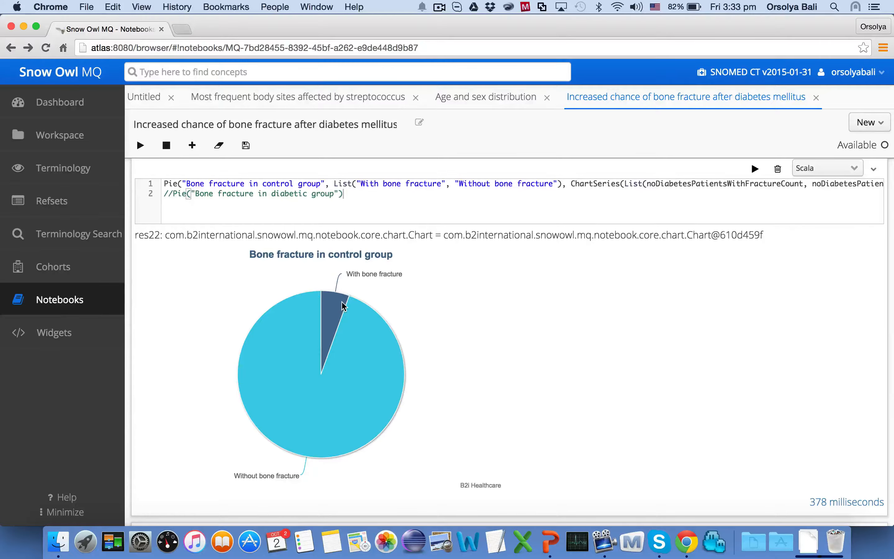
scroll(130, 284, down, 10)
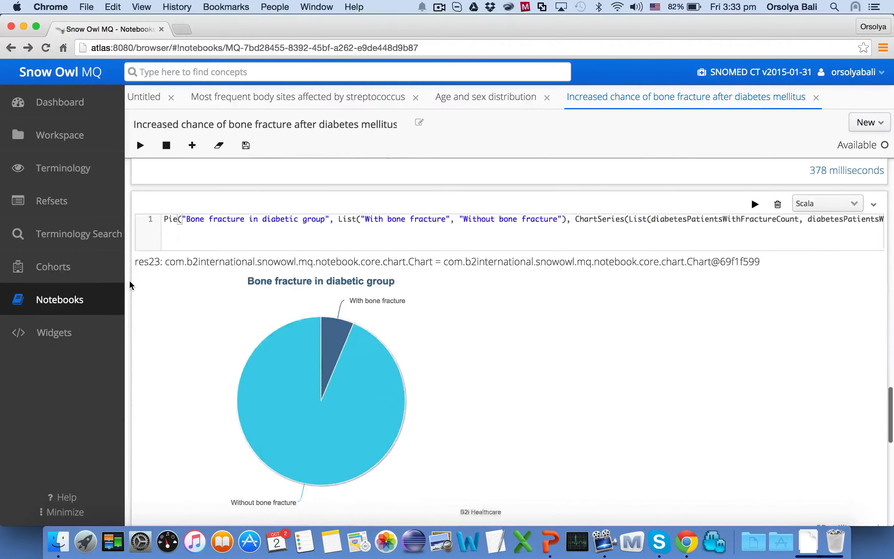
scroll(130, 282, down, 1)
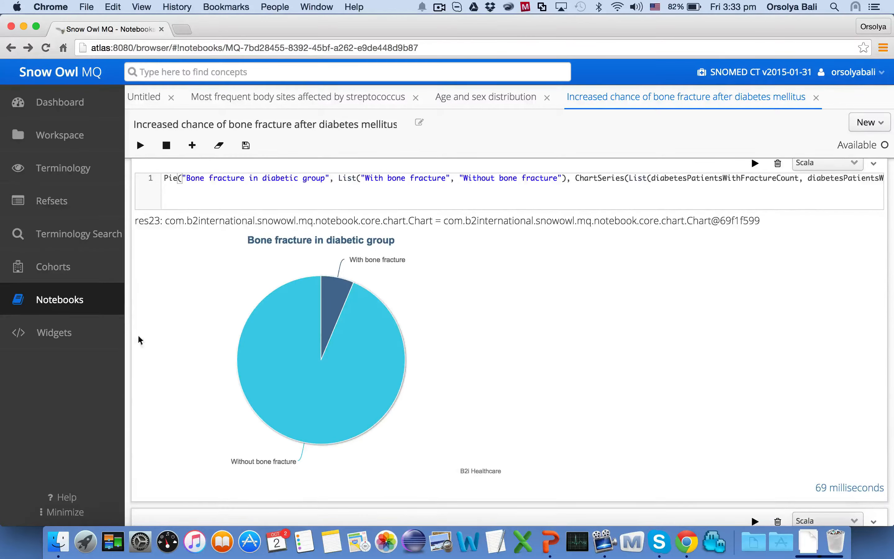
scroll(128, 256, down, 10)
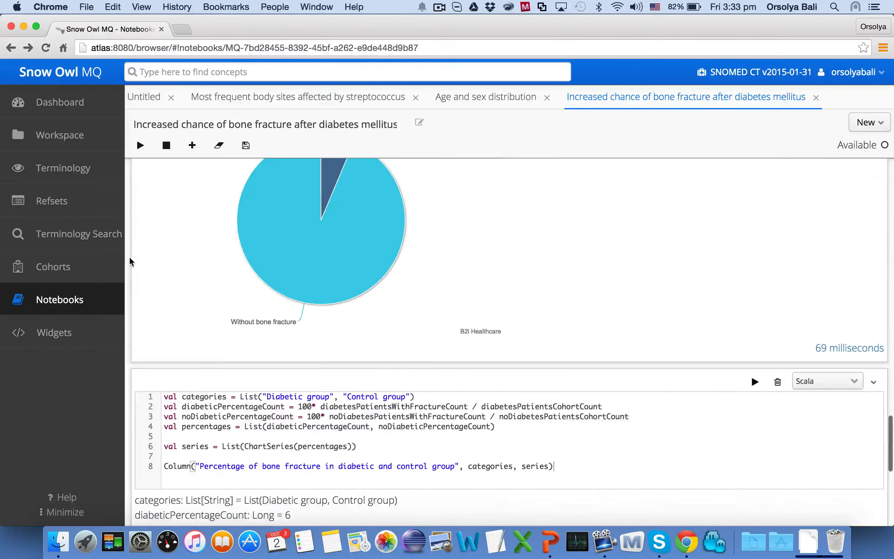
scroll(129, 261, down, 4)
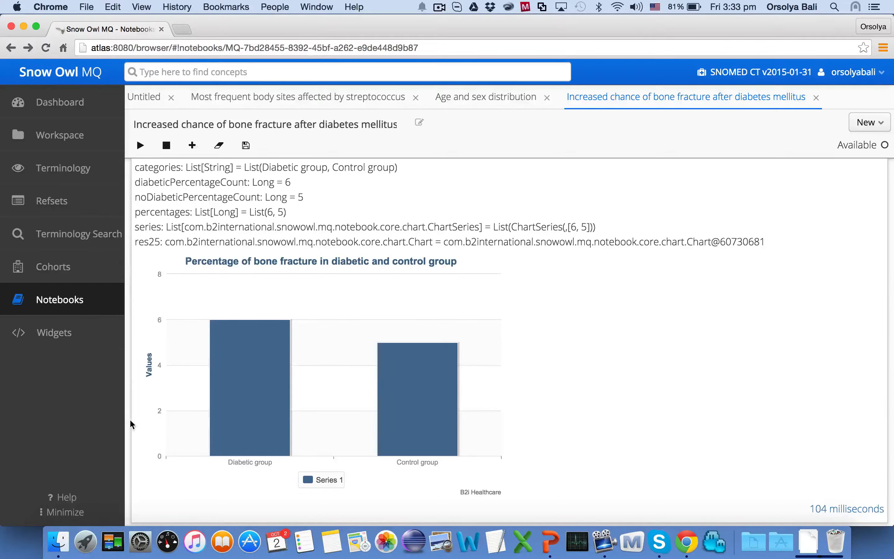
scroll(130, 420, up, 15)
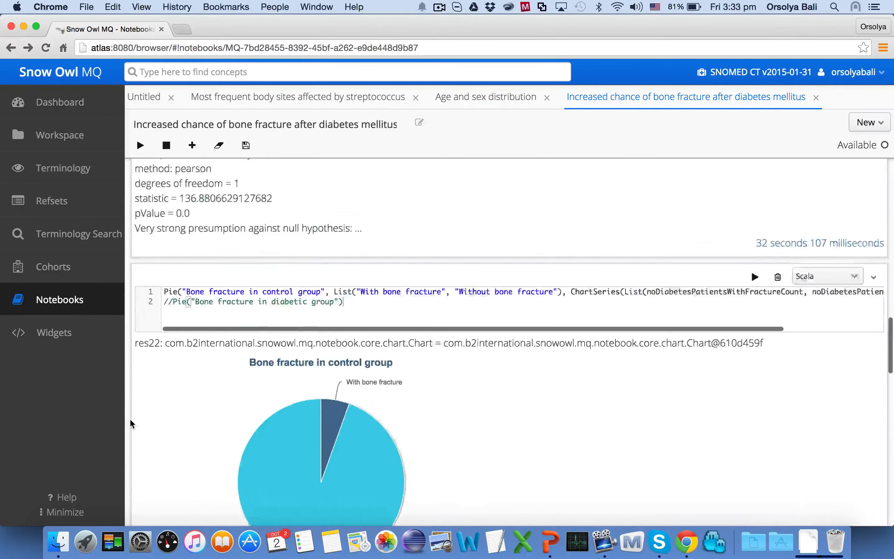
scroll(130, 423, up, 10)
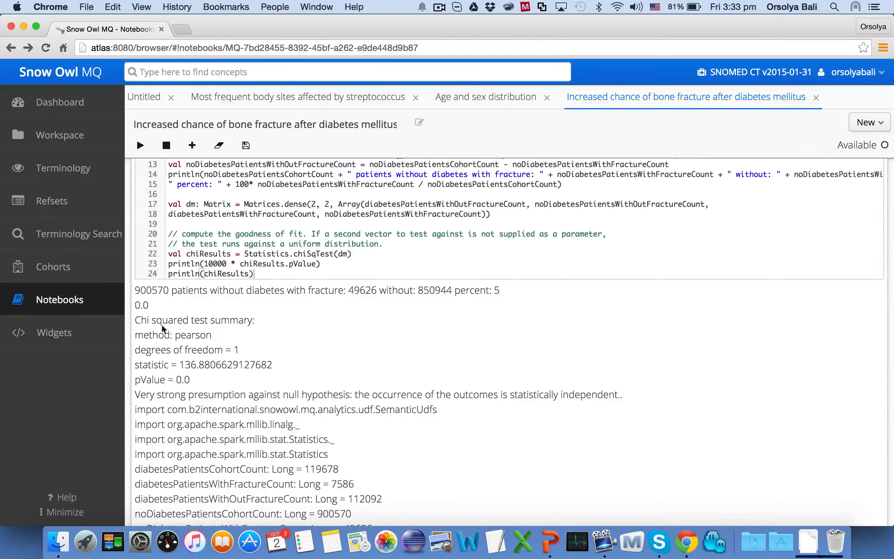
scroll(130, 314, down, 1)
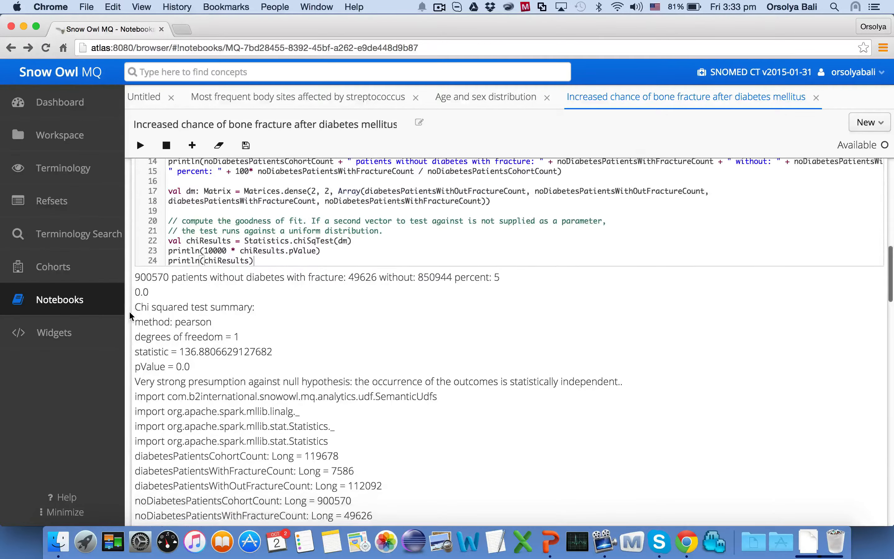